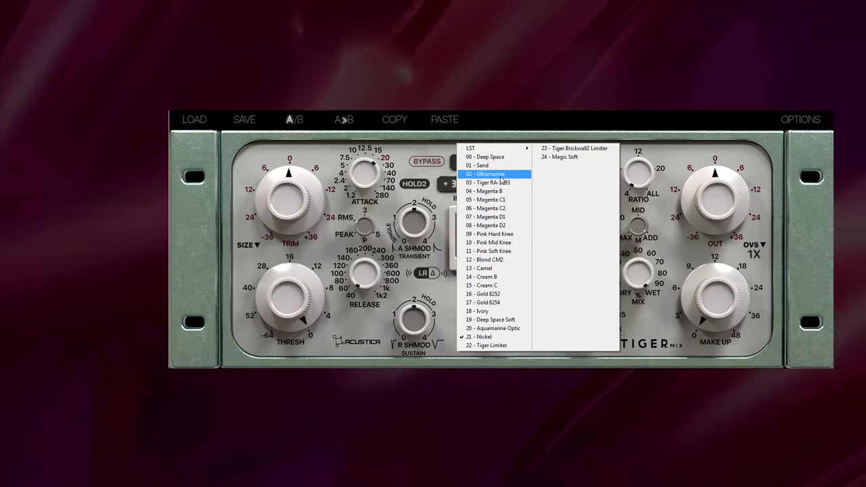
# Dismiss the TIGERMIX preset menu, keeping the Nickel preset
pyautogui.click(690, 142)
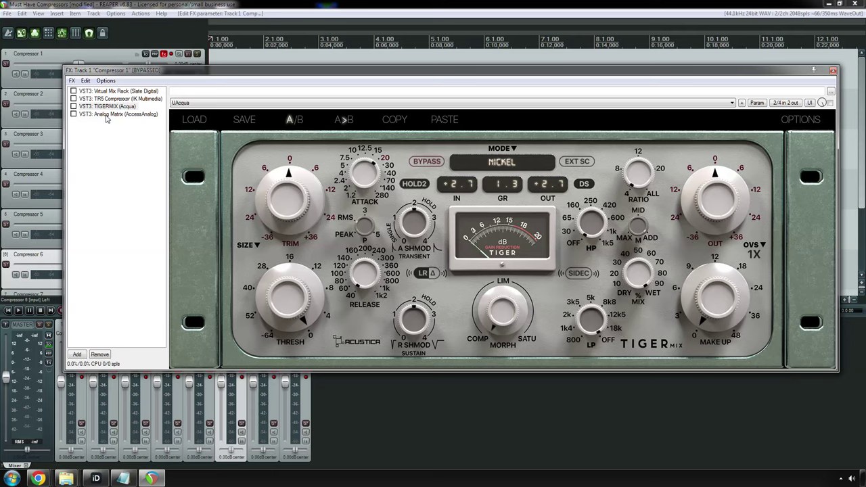
# Select Analog Matrix and load the EL Distressor (#1) unit into its rack
pyautogui.click(108, 115)
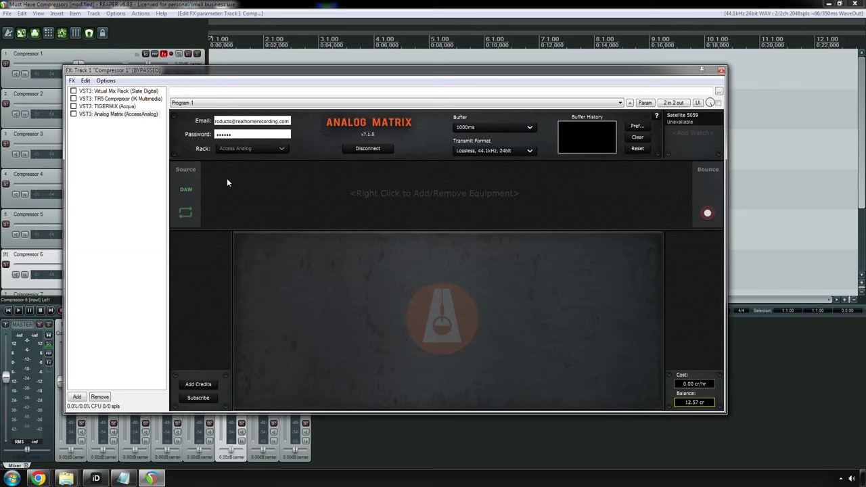
pyautogui.rightClick(227, 181)
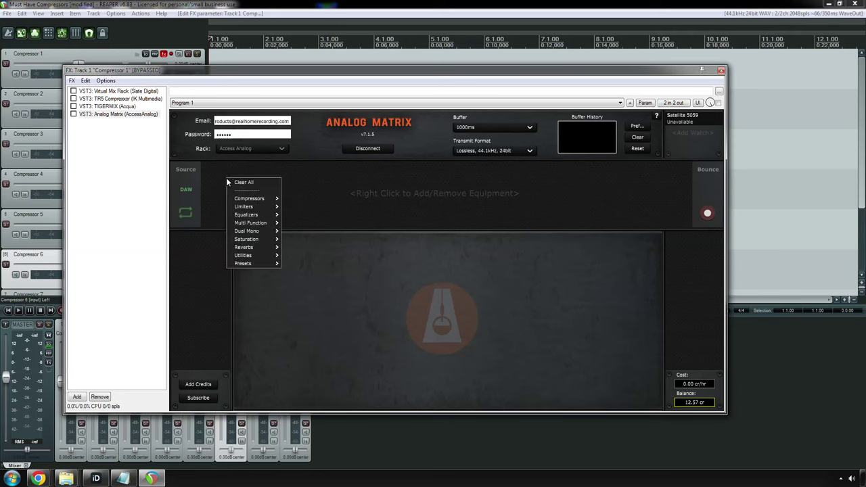
pyautogui.moveTo(242, 198)
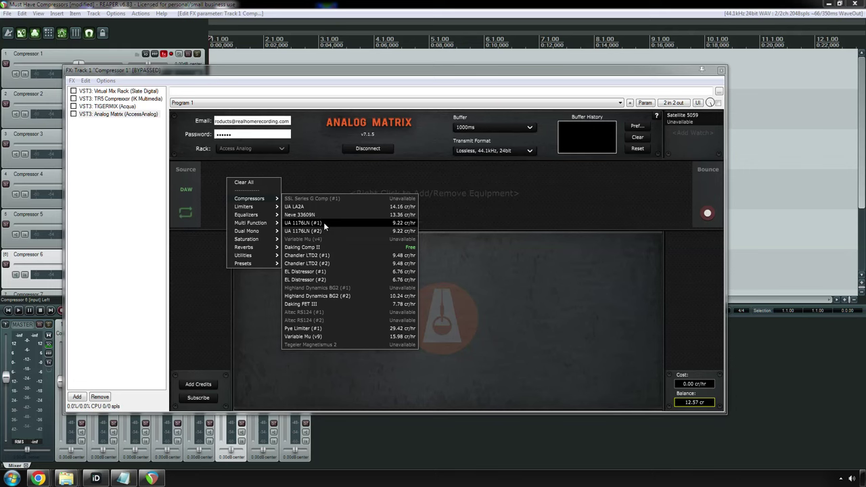
pyautogui.click(328, 272)
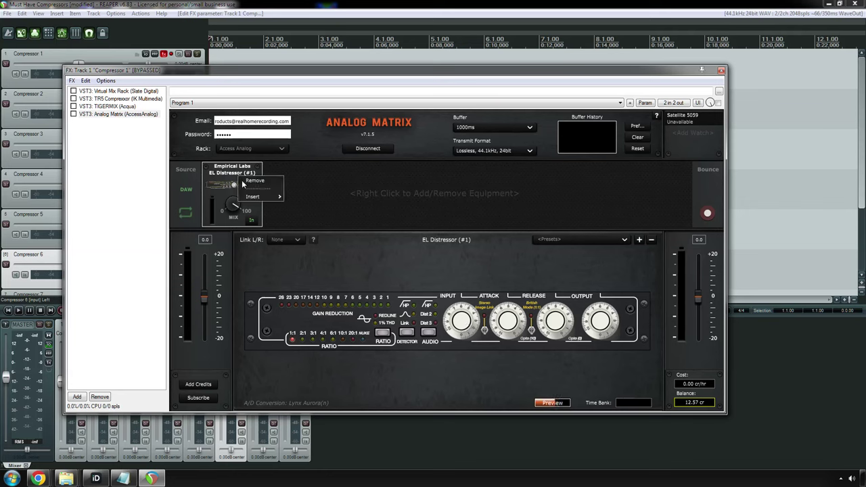
# Remove the Distressor from the rack, then scroll through the $199.00 Arousor plugin page
pyautogui.click(244, 182)
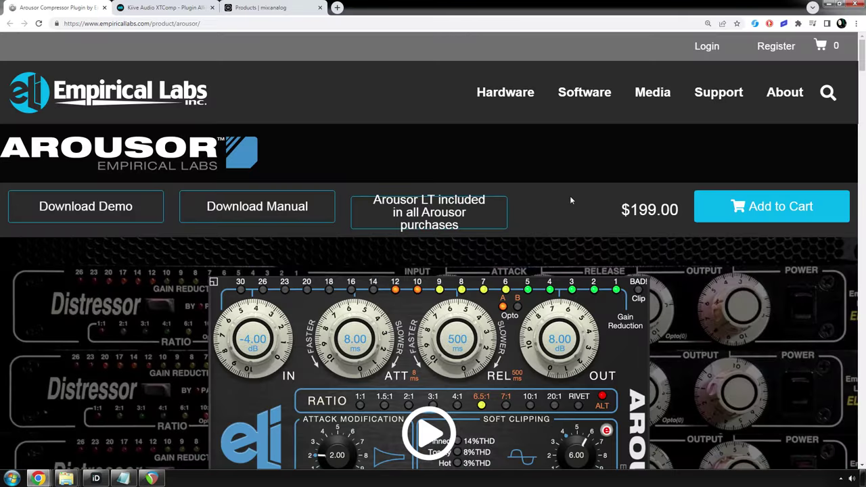
pyautogui.scroll(-2, 620, 234)
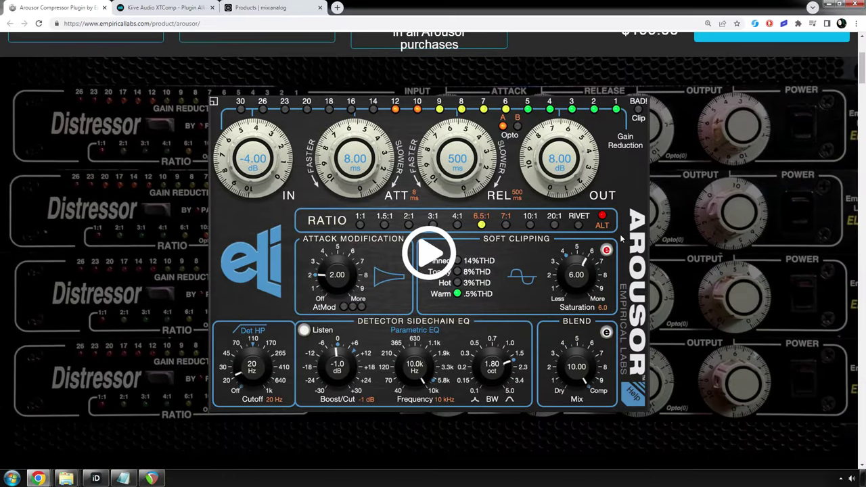
pyautogui.scroll(1, 621, 237)
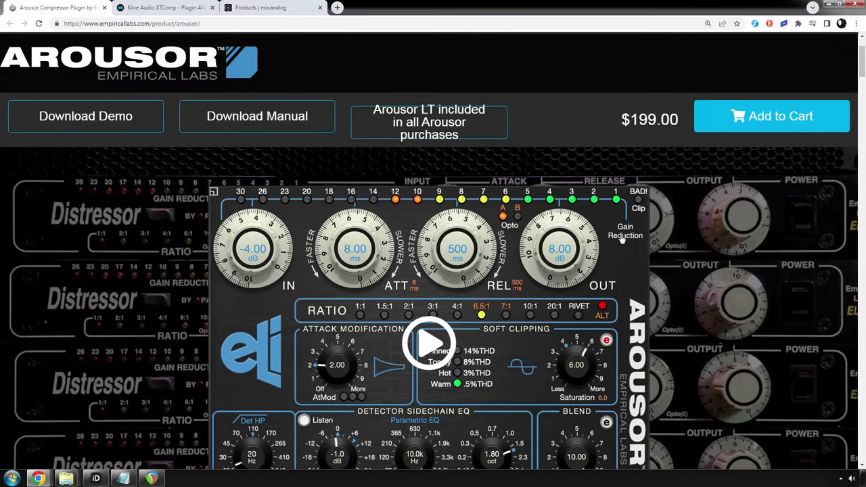
pyautogui.scroll(-1, 621, 238)
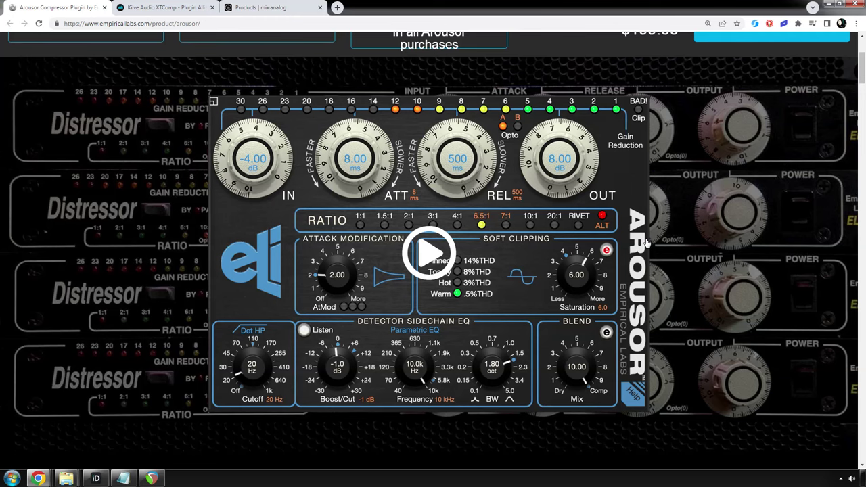
pyautogui.scroll(-4, 646, 244)
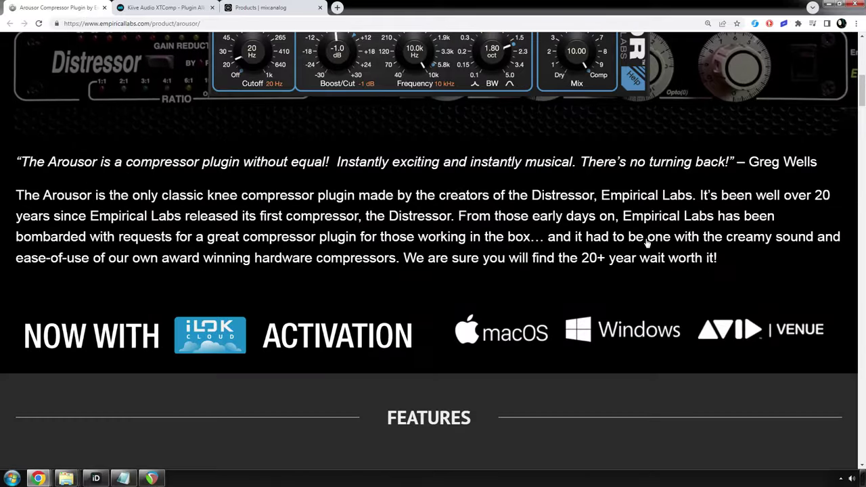
pyautogui.scroll(-4, 647, 244)
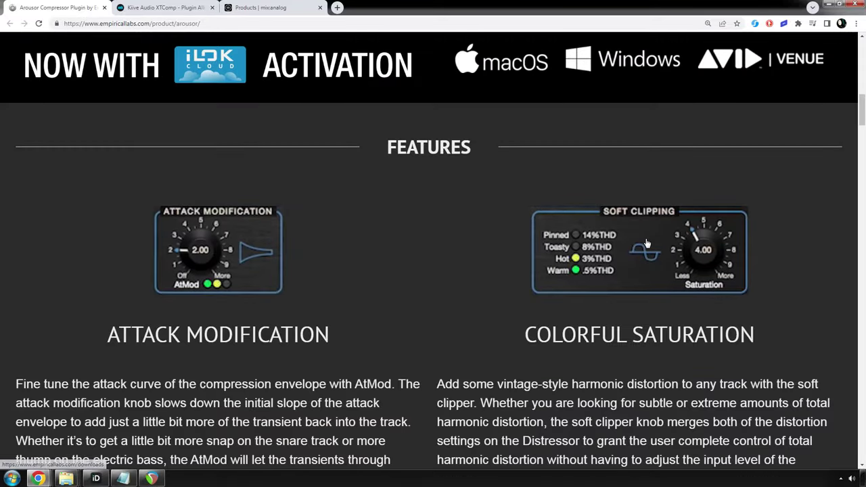
pyautogui.scroll(-5, 484, 288)
pyautogui.scroll(-3, 483, 287)
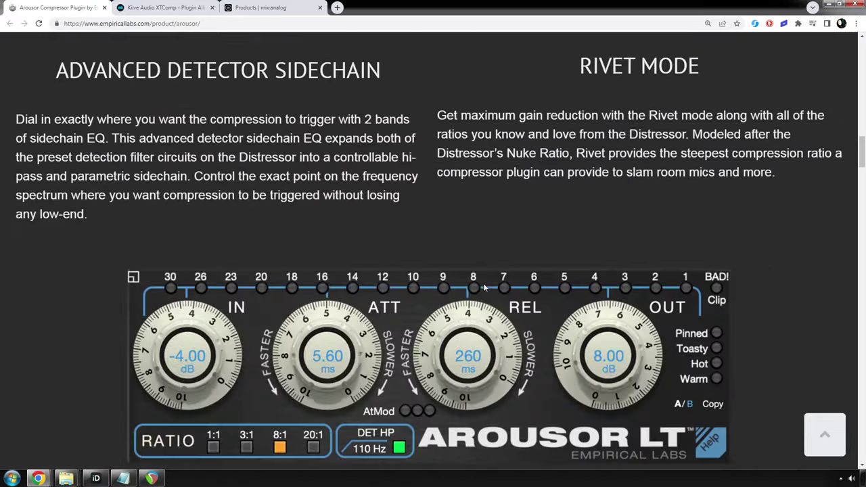
pyautogui.scroll(10, 485, 288)
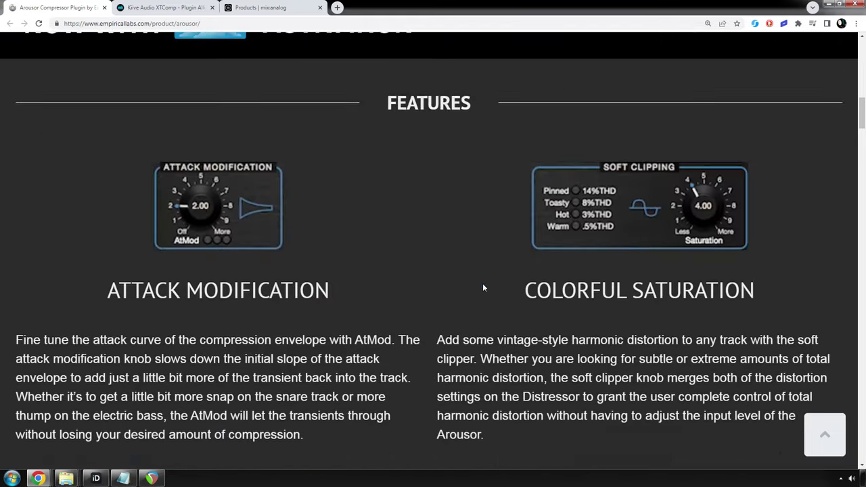
pyautogui.scroll(4, 482, 287)
pyautogui.scroll(-2, 483, 288)
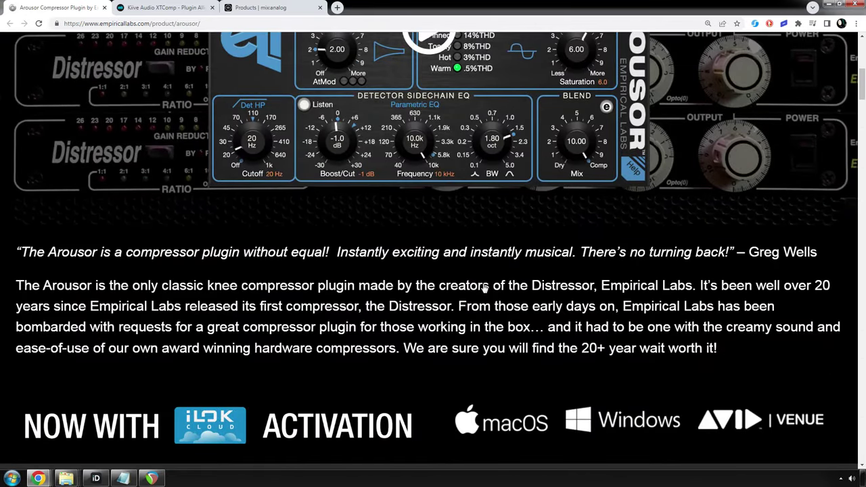
pyautogui.scroll(5, 484, 287)
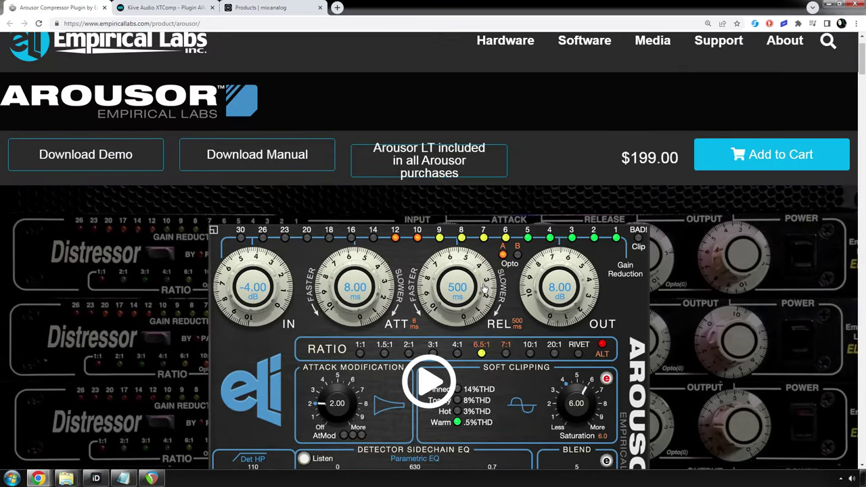
pyautogui.scroll(-2, 485, 287)
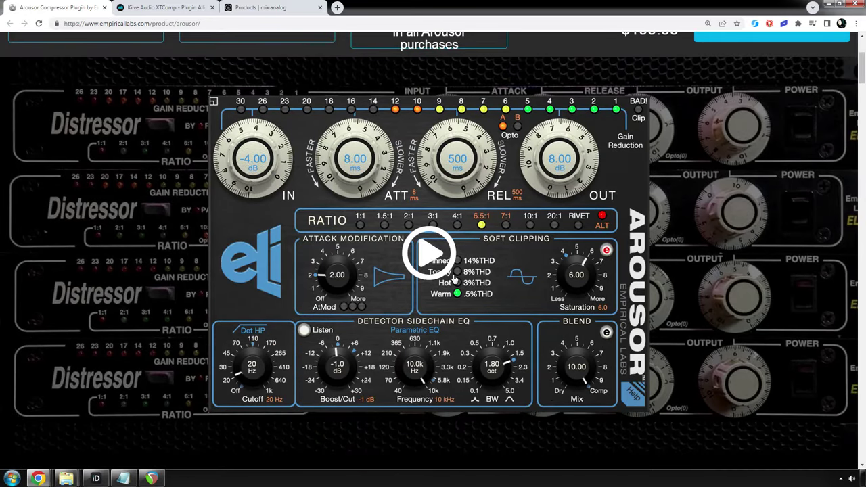
# Scroll through the Kiive Audio XTComp product page
pyautogui.click(166, 7)
pyautogui.scroll(-1, 533, 278)
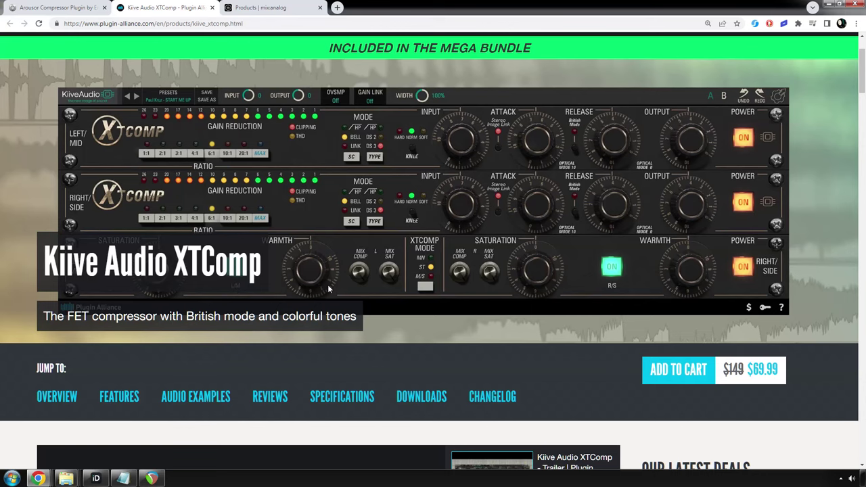
pyautogui.scroll(2, 357, 291)
pyautogui.scroll(-8, 358, 292)
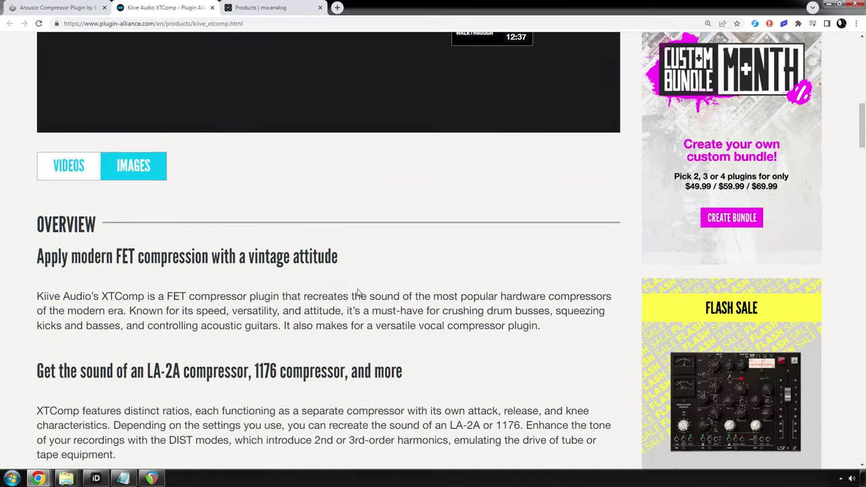
pyautogui.scroll(9, 358, 292)
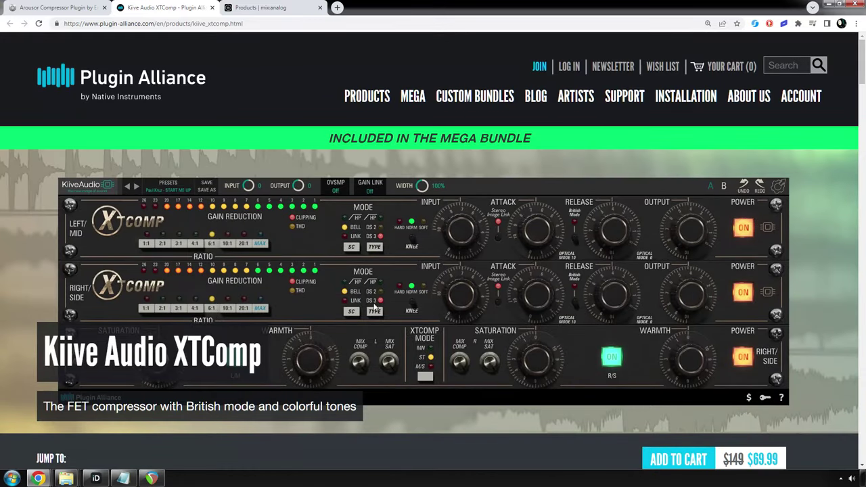
pyautogui.scroll(-9, 347, 309)
pyautogui.scroll(-1, 347, 309)
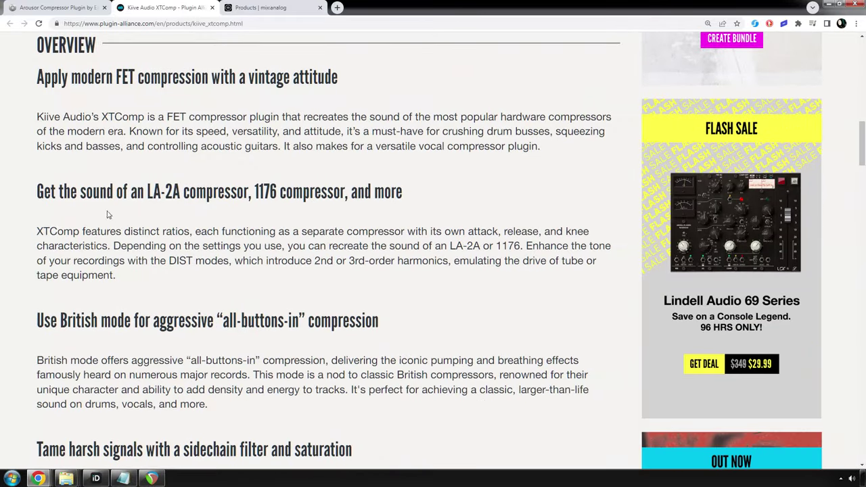
# Dismiss a stray context menu and return to the Arousor product page
pyautogui.rightClick(453, 282)
pyautogui.click(349, 281)
pyautogui.scroll(7, 352, 284)
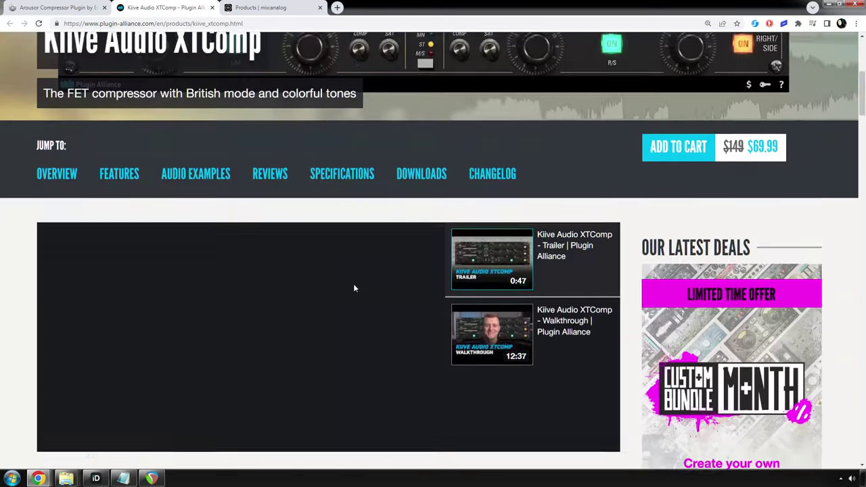
pyautogui.scroll(5, 353, 288)
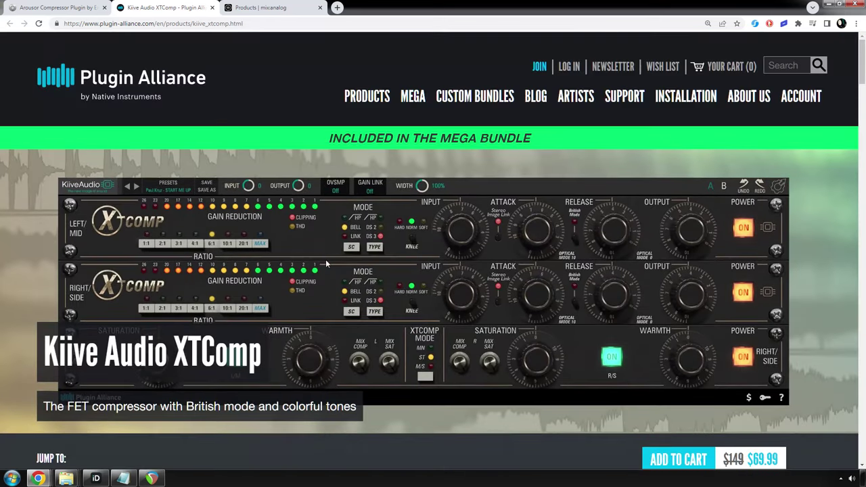
pyautogui.click(58, 8)
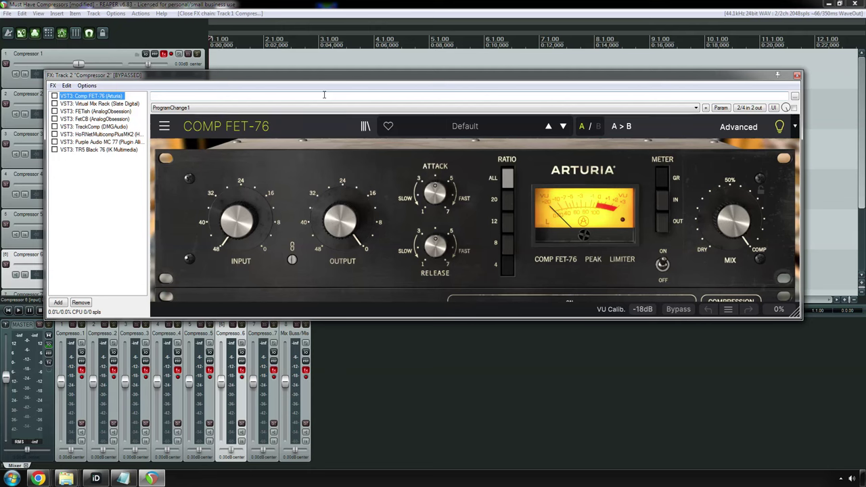
# Nudge the Comp FET-76 Attack knob up slightly, changing the preset to Default*
pyautogui.click(470, 4)
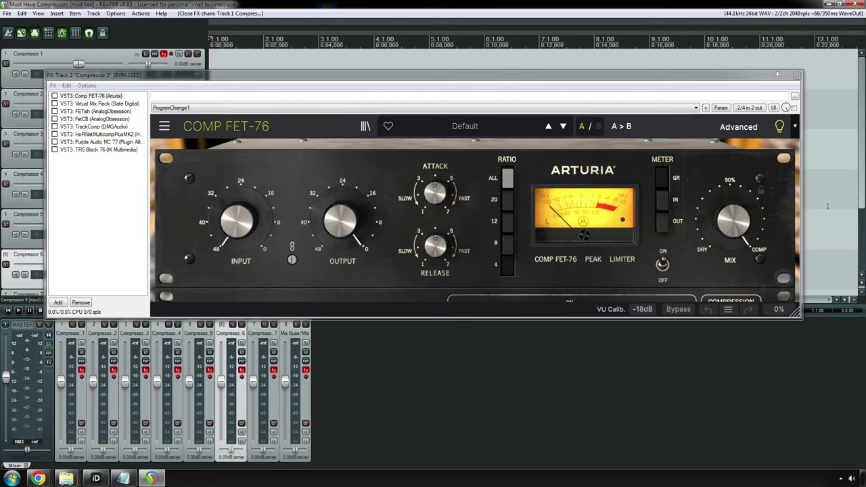
pyautogui.click(776, 74)
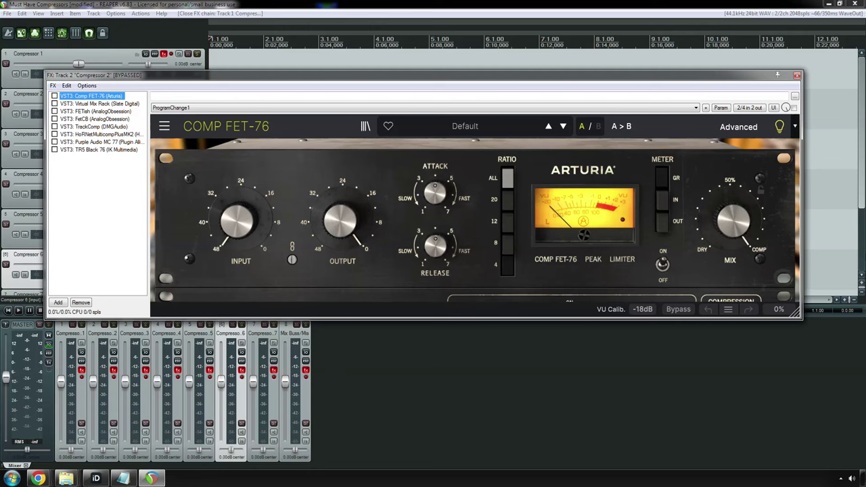
pyautogui.moveTo(435, 211)
pyautogui.mouseDown()
pyautogui.moveTo(435, 204)
pyautogui.moveTo(435, 215)
pyautogui.mouseUp()
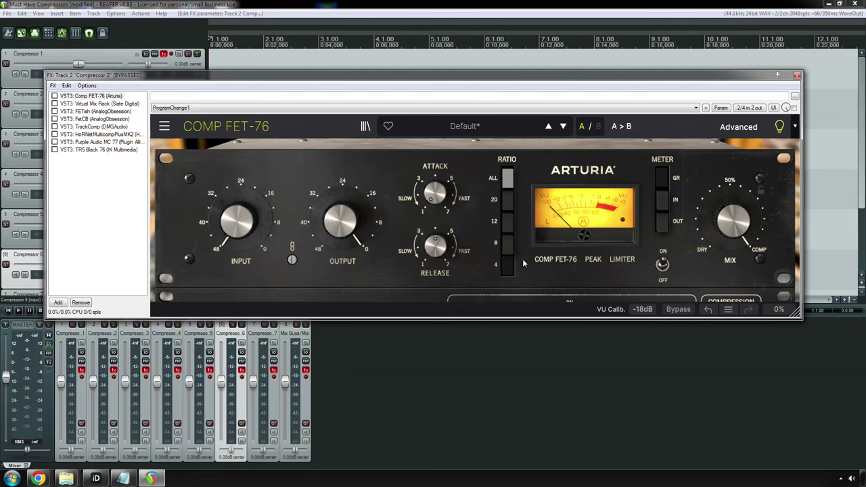
# Expand the Comp FET-76 Advanced panel with sidechain, detection and range controls
pyautogui.click(739, 128)
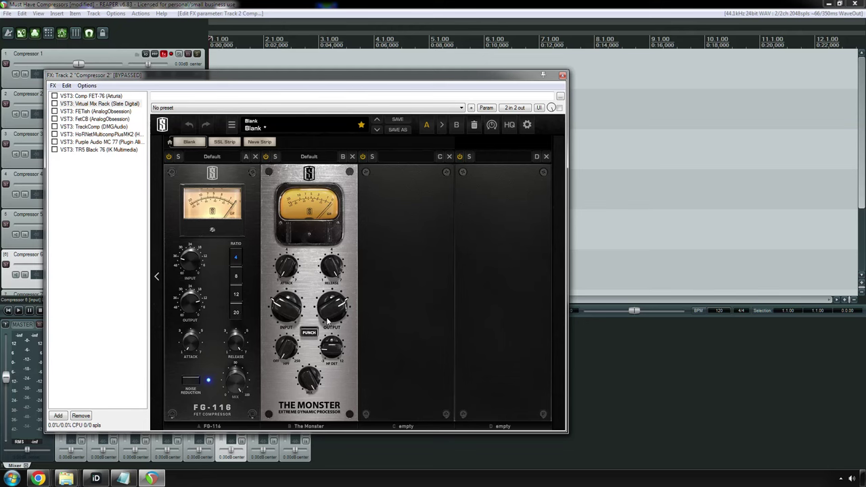
# Inspect The Monster's Output knob in the Virtual Mix Rack
pyautogui.moveTo(327, 322)
pyautogui.moveTo(327, 321)
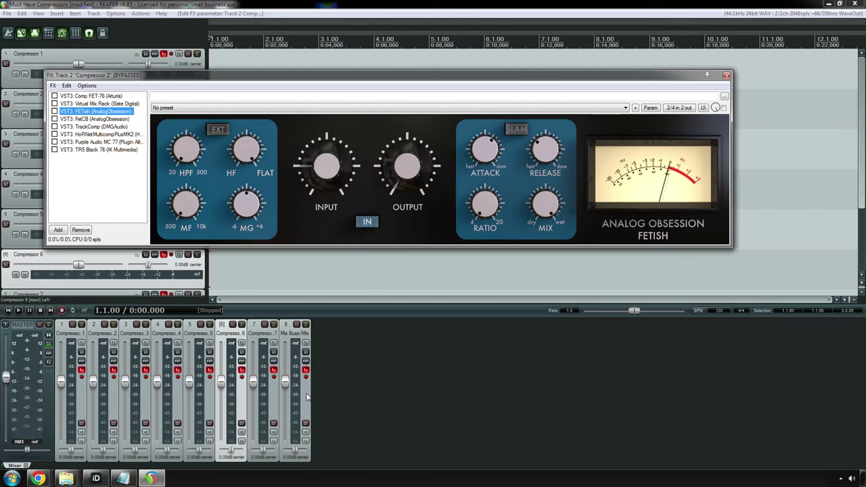
# Engage FETish's Slam mode and switch to the FetCB compressor
pyautogui.click(519, 131)
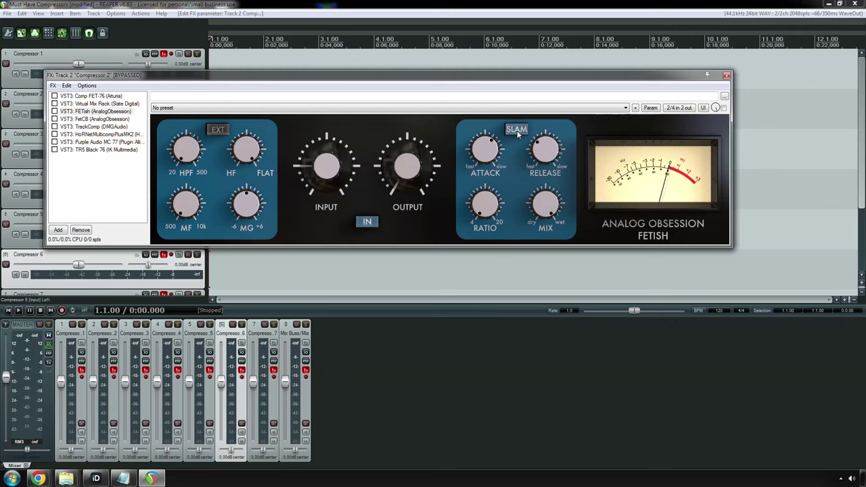
pyautogui.click(95, 118)
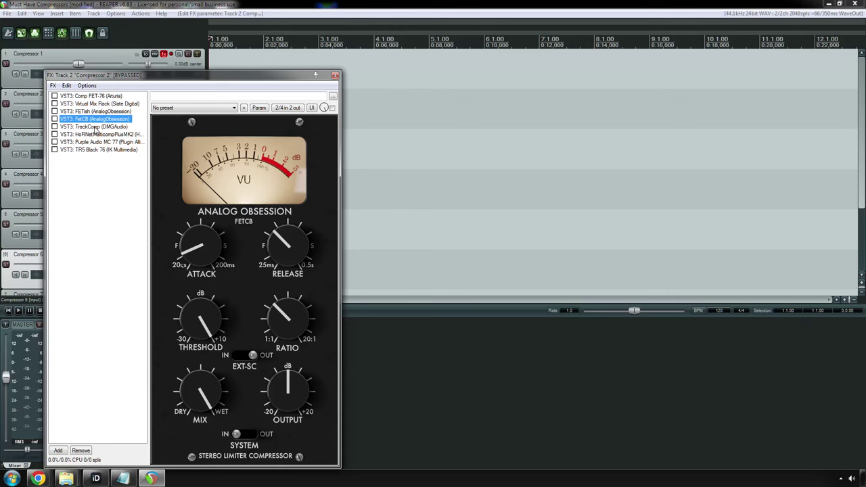
# Lower DMG TrackComp's attack to 0.55 ms at 4:1 ratio, then show HoRNet MultiComp Plus MK2
pyautogui.click(97, 127)
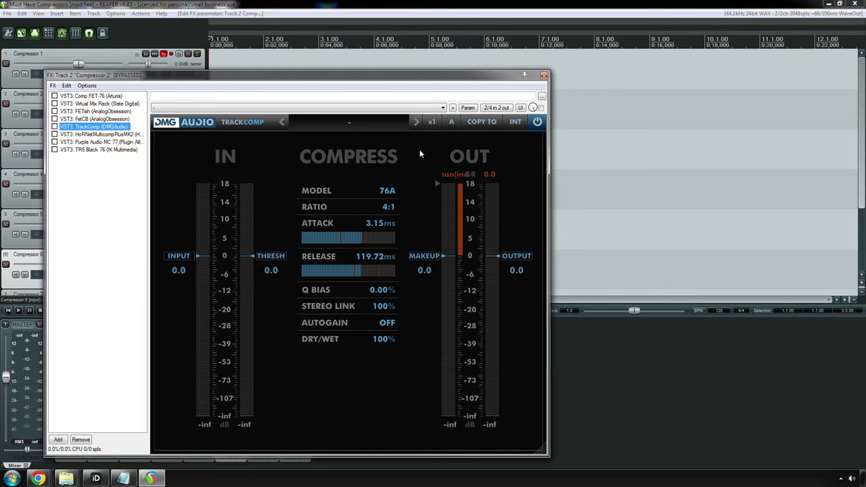
pyautogui.click(389, 207)
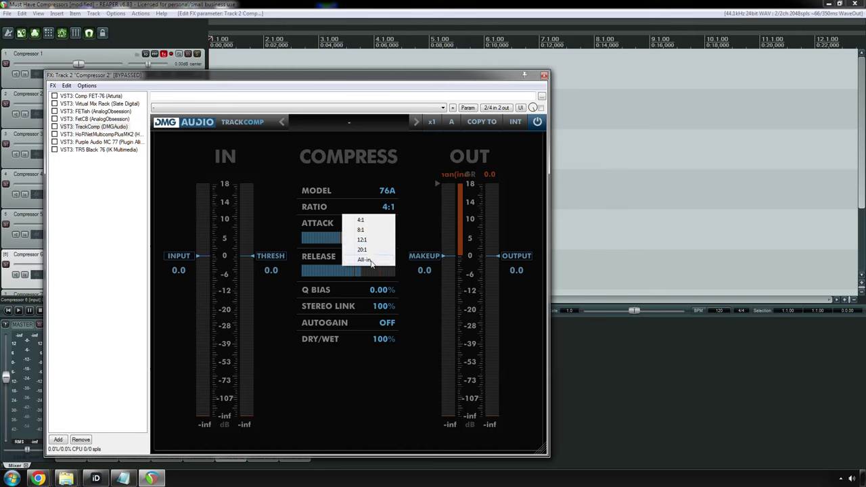
pyautogui.click(360, 221)
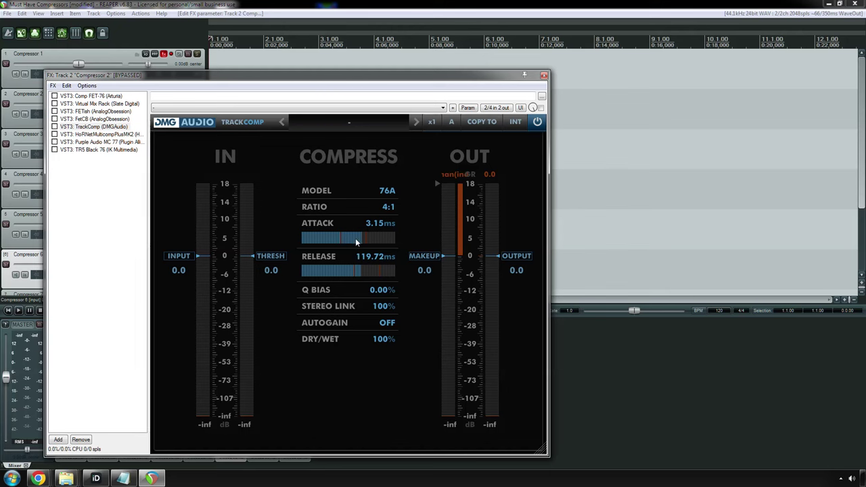
pyautogui.moveTo(354, 238); pyautogui.dragTo(366, 262)
pyautogui.click(98, 135)
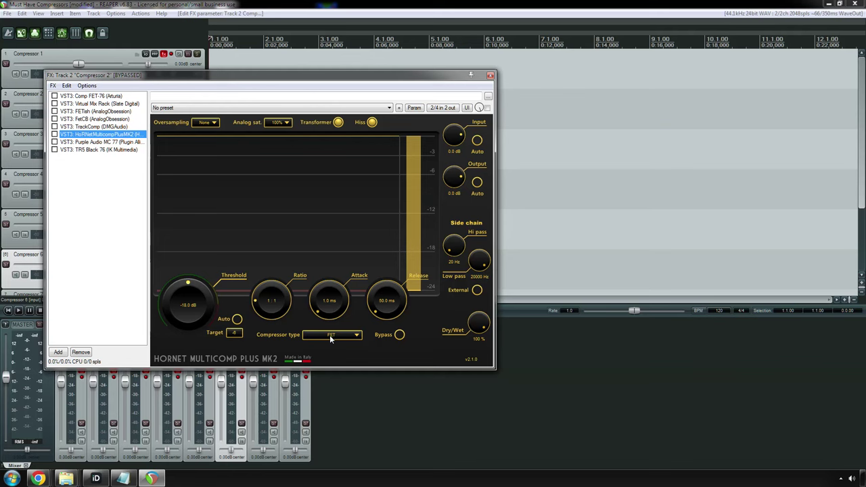
# Move down the FX list to the Purple Audio MC 77 limiting amplifier
pyautogui.press('Down')
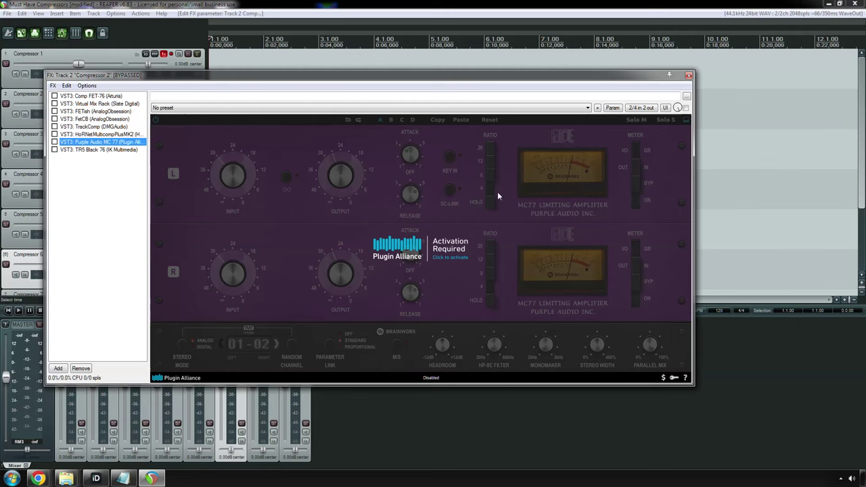
# Display IK Multimedia's TR5 Black 76 in Track 2's FX chain
pyautogui.click(101, 150)
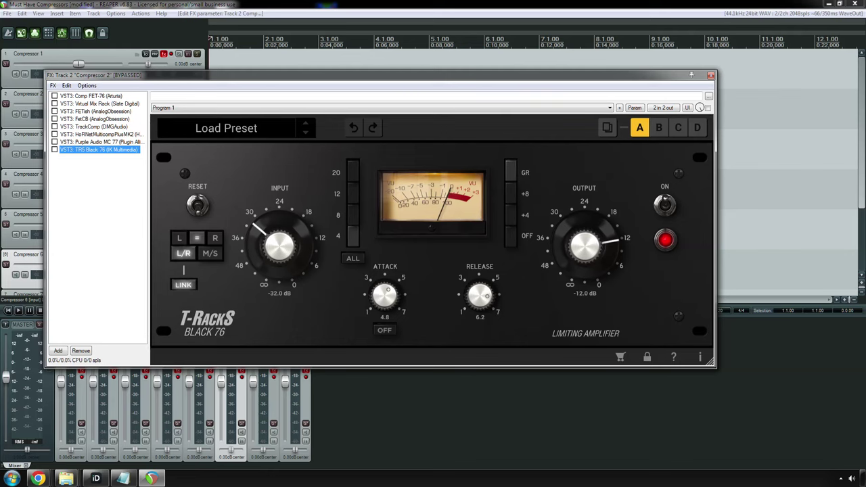
# Focus the Black 76 controls in Track 2's FX chain window
pyautogui.click(350, 240)
# Set the Black 76 ratio to 12:1
pyautogui.click(350, 194)
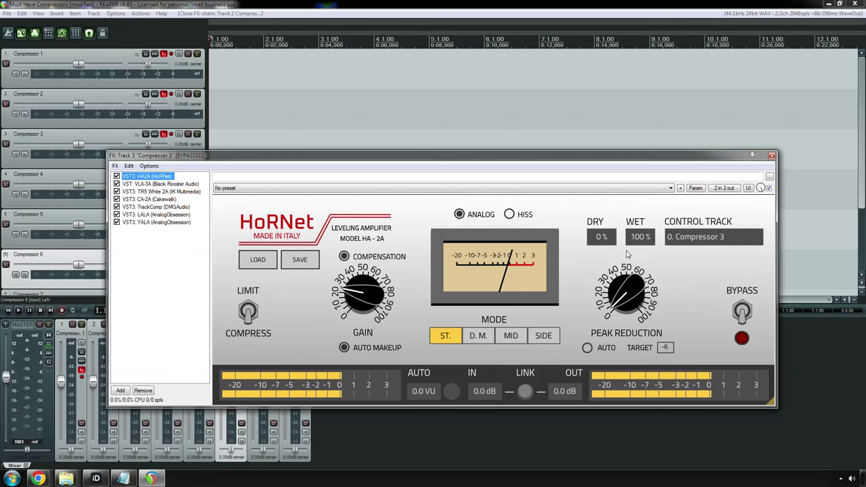
# Show Black Rooster's VLA-3A in Track 3's chain and shift the window up-left
pyautogui.click(179, 183)
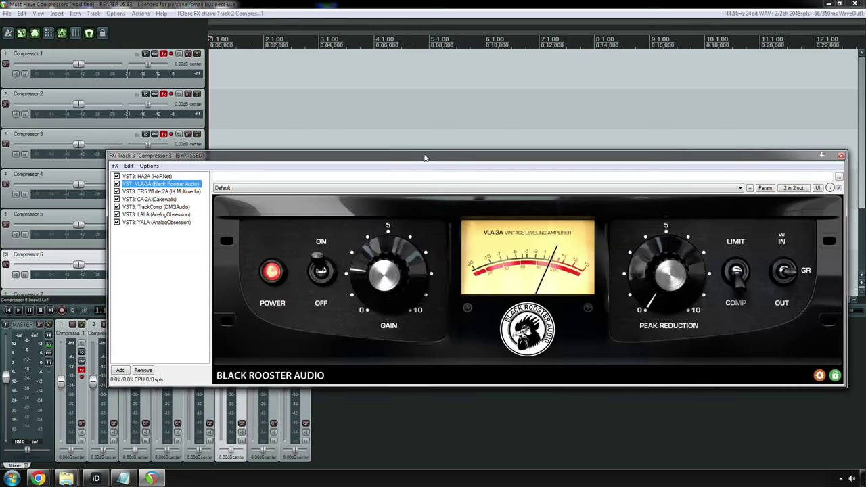
pyautogui.moveTo(426, 158); pyautogui.dragTo(383, 135)
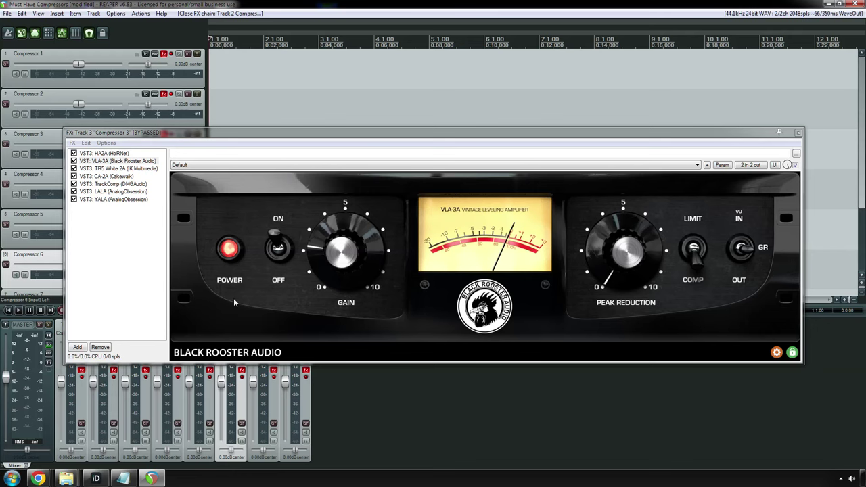
# Show the T-RackS White 2A enlarged, then switch to Cakewalk's CA-2A
pyautogui.click(113, 169)
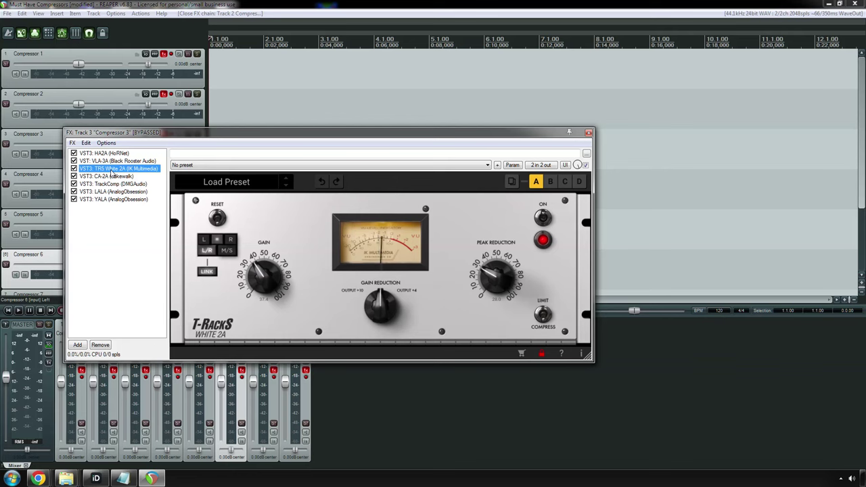
pyautogui.moveTo(583, 352); pyautogui.dragTo(715, 421)
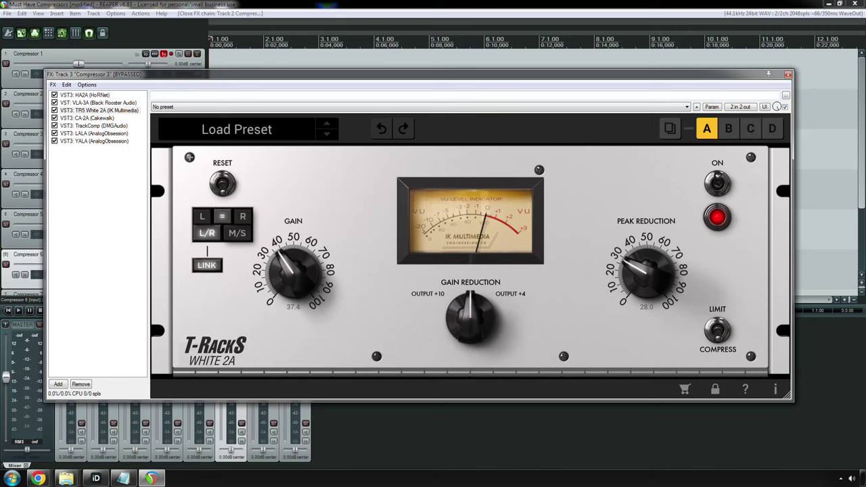
pyautogui.click(90, 117)
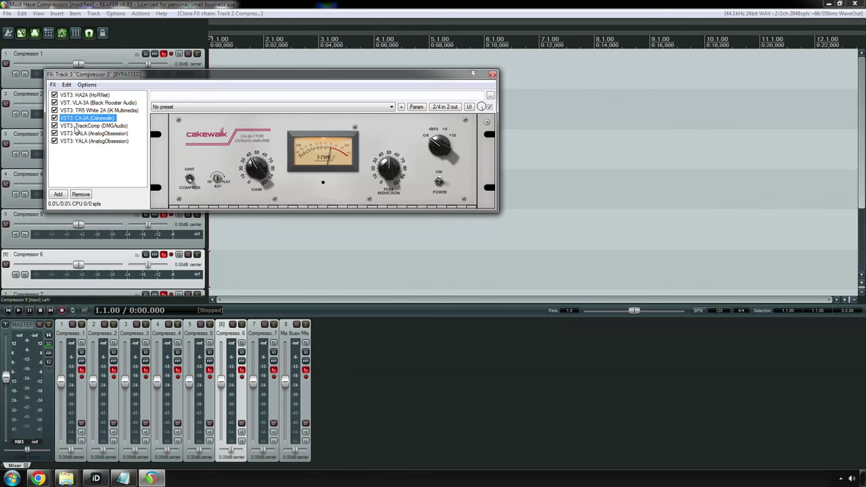
# Preview DMG TrackComp, then display Analog Obsession's LALA in Track 3's chain
pyautogui.click(75, 126)
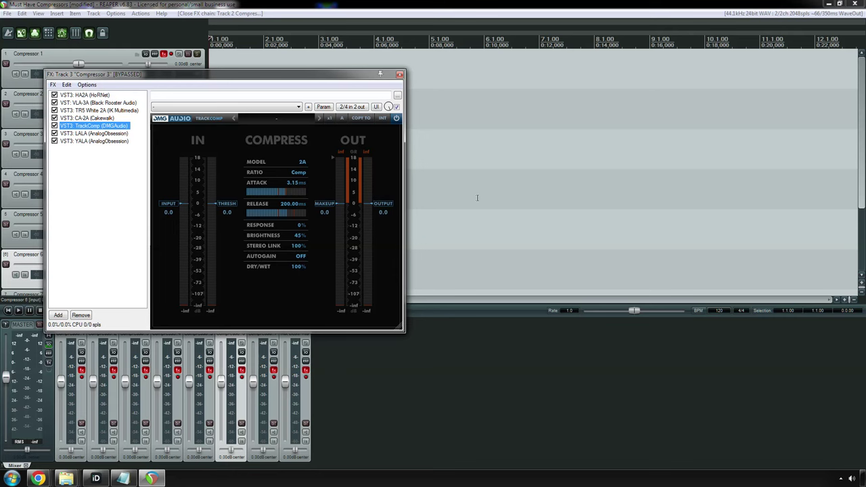
pyautogui.click(103, 134)
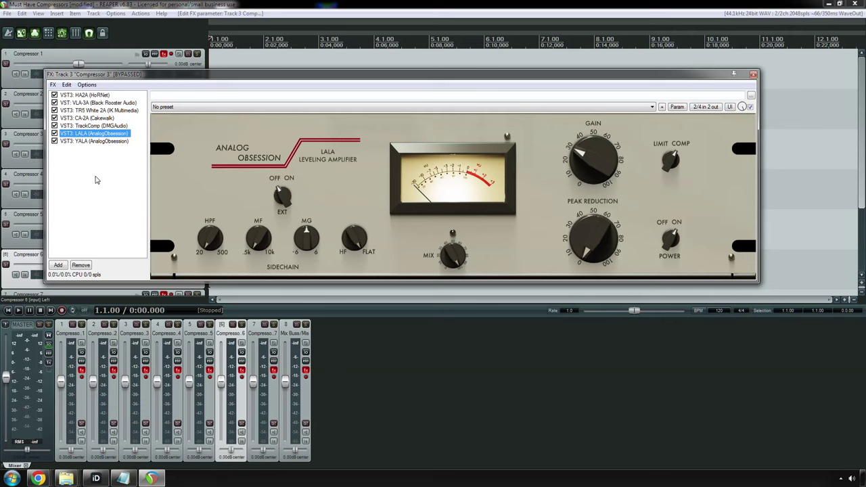
# Display the YALA compressor in Track 3's FX chain
pyautogui.click(92, 141)
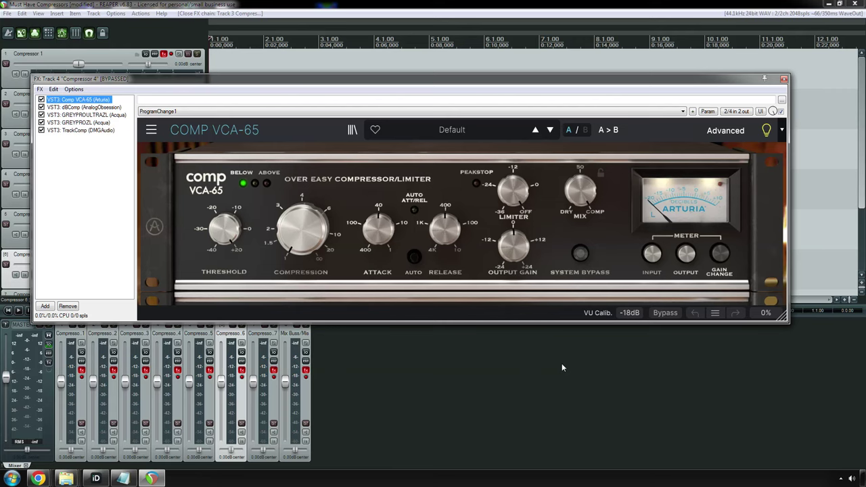
# Step from dBComp down to Acqua's GREYPROULTRAZL on its V65 model in Track 4
pyautogui.press('Down')
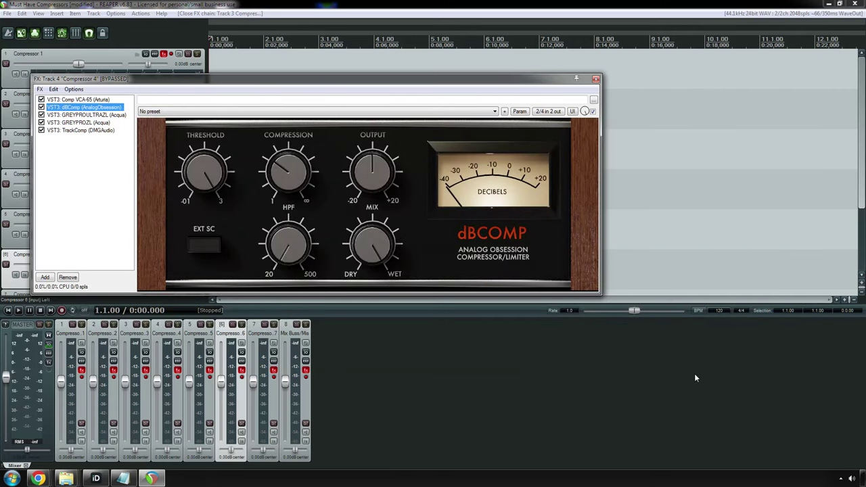
pyautogui.press('Down')
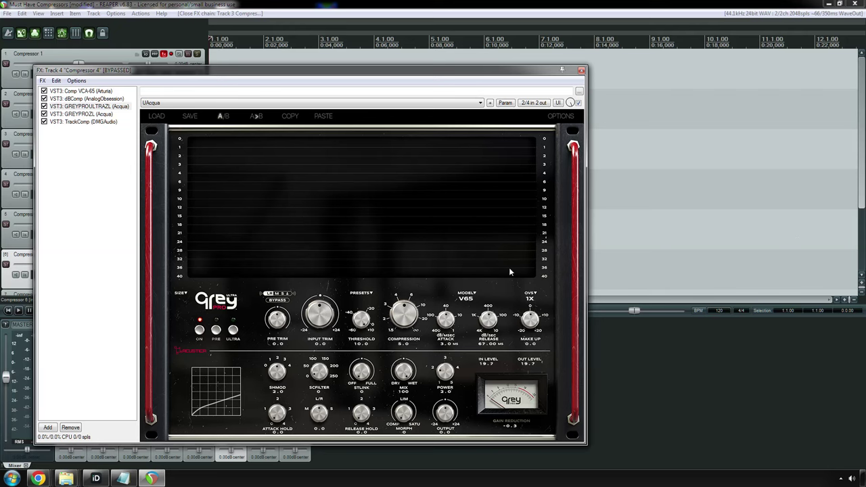
pyautogui.click(474, 295)
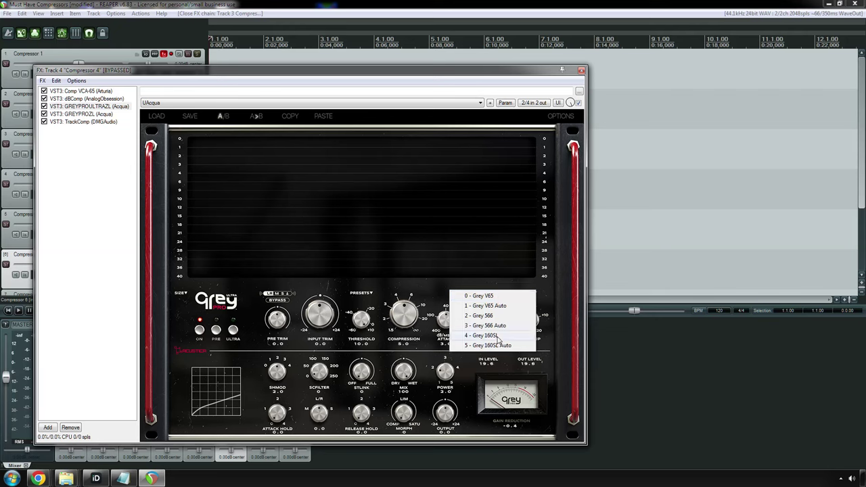
pyautogui.click(419, 283)
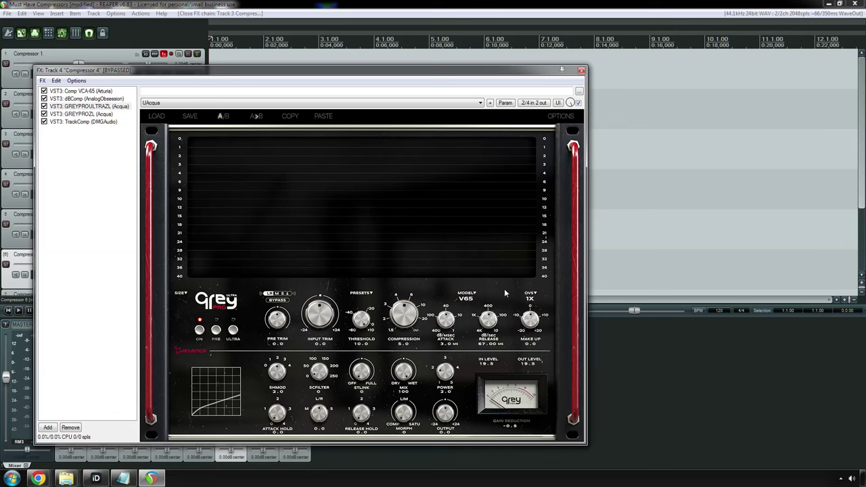
# Display DMG TrackComp in Track 4's FX chain
pyautogui.click(83, 121)
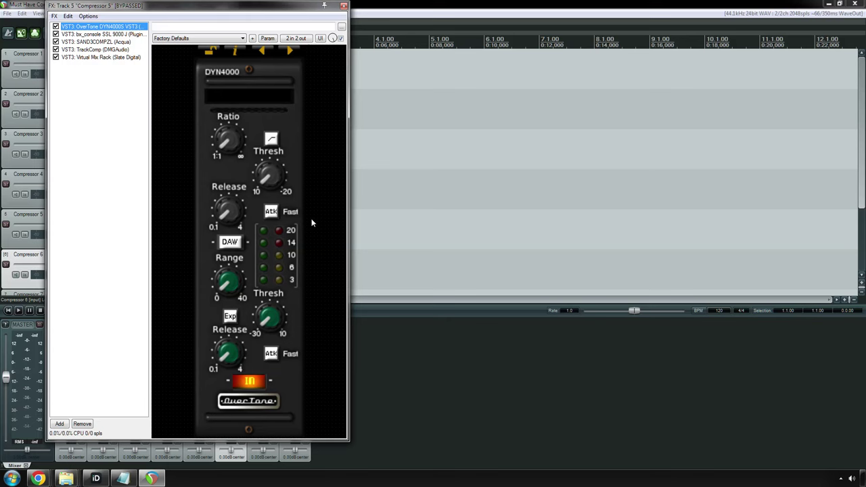
pyautogui.click(101, 33)
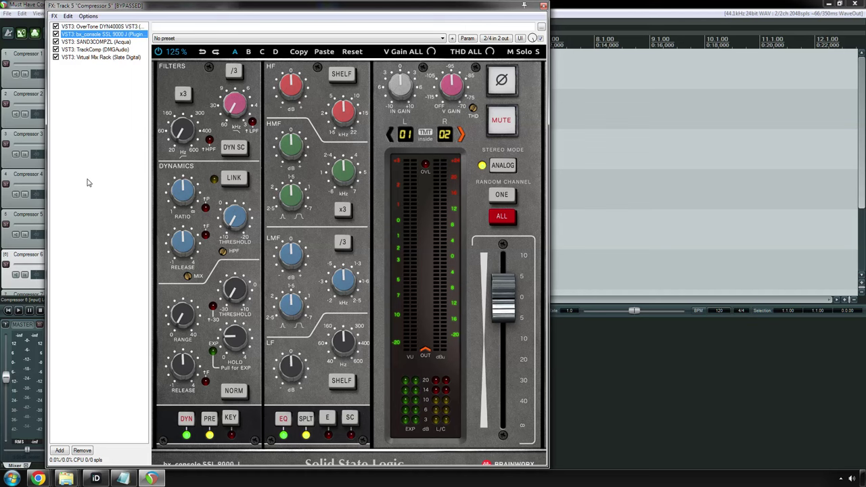
pyautogui.click(86, 26)
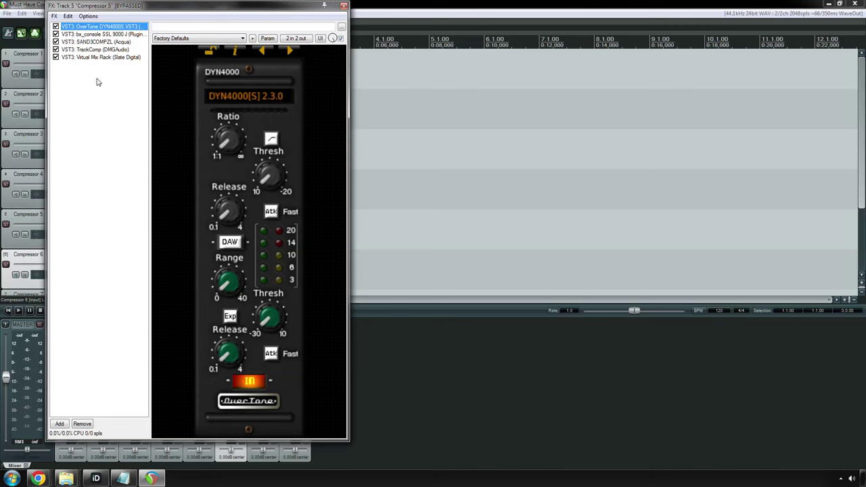
# Preview Acqua SAND3COMPZL, then show DMG TrackComp (E-Channel, 4.00:1) on Track 5
pyautogui.click(88, 43)
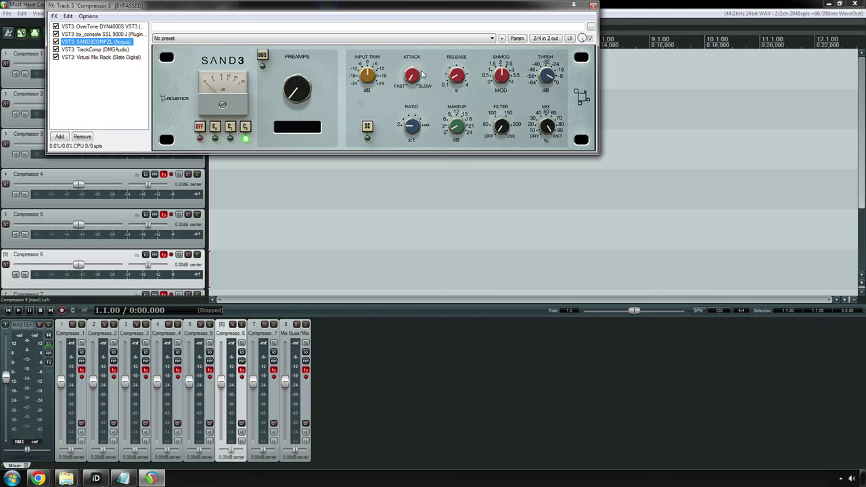
pyautogui.click(95, 49)
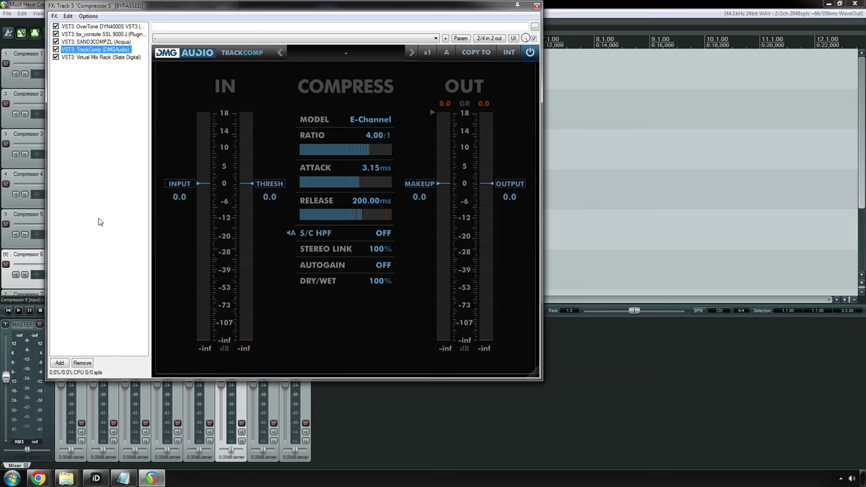
# Select Virtual Mix Rack, the next plugin in Track 5's FX list
pyautogui.press('Down')
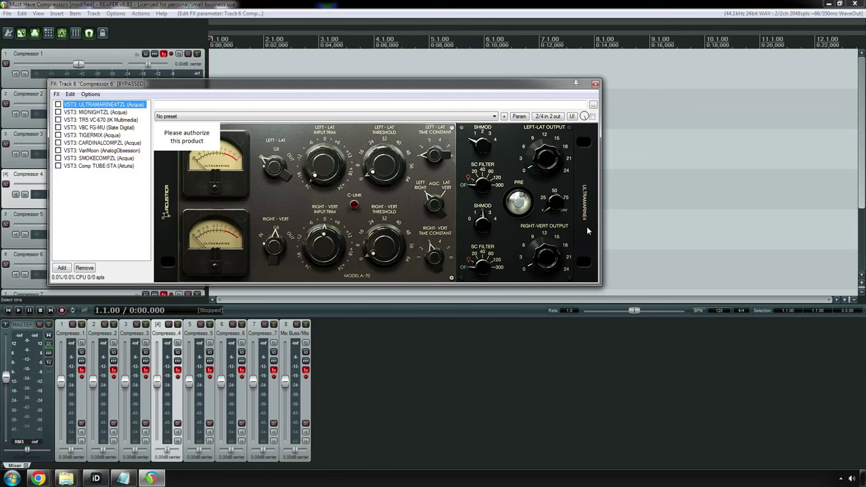
# Select the Midnight compressor and view its COMP models, showing Eclipse 670M II
pyautogui.press('Down')
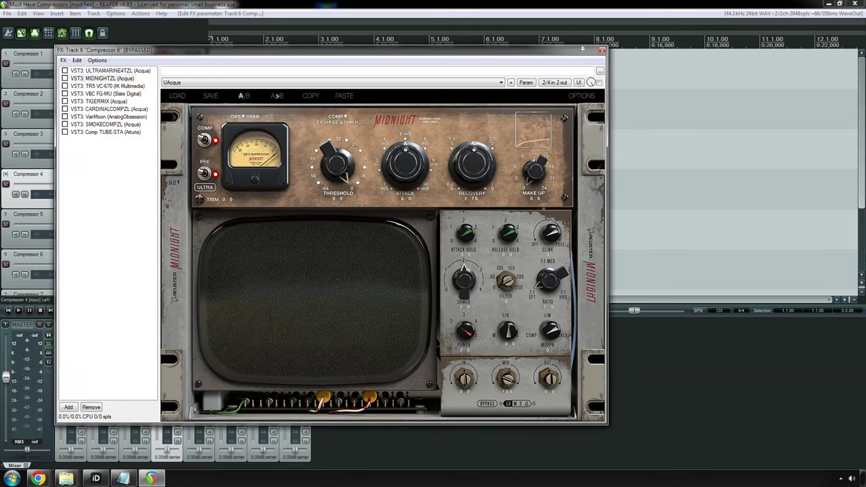
pyautogui.click(336, 117)
# Show the TR5 VC-670 compressor, then Slate's VBC FG-MU on its Default preset
pyautogui.click(113, 87)
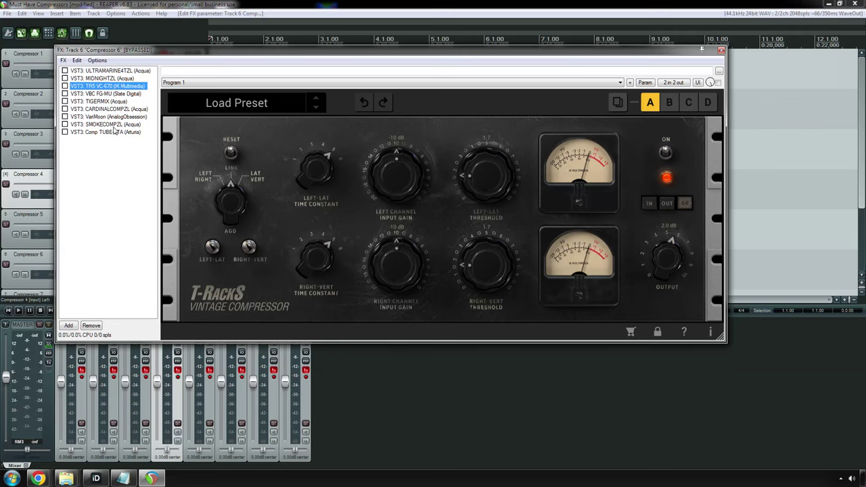
pyautogui.click(105, 94)
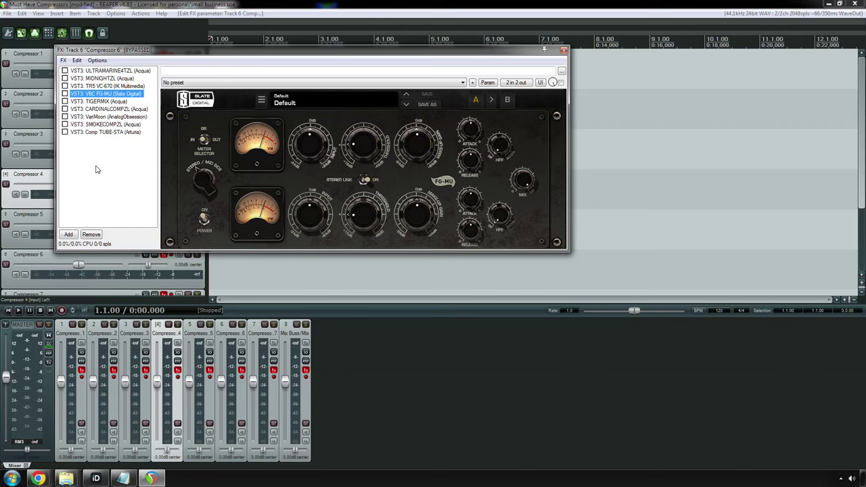
# Browse TigerMix's mode presets, leaving it on Ultramarine, then show the Cardinal limiter
pyautogui.press('Down')
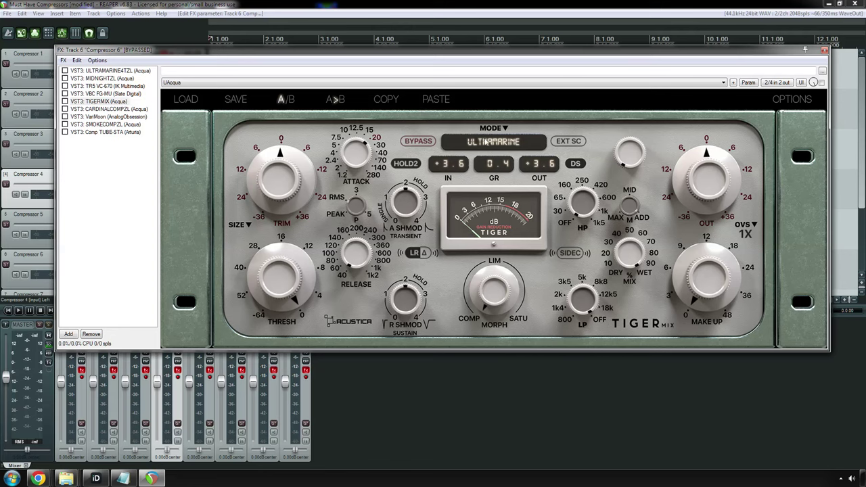
pyautogui.click(486, 142)
pyautogui.click(612, 110)
pyautogui.click(486, 143)
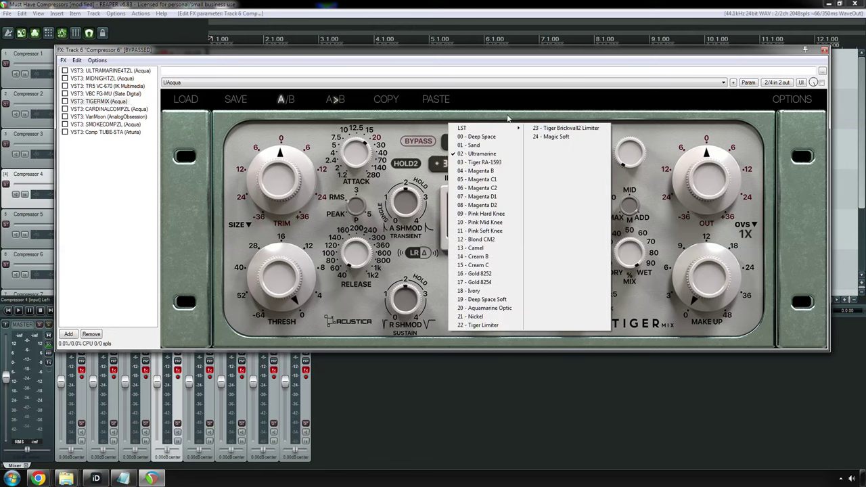
pyautogui.click(515, 112)
pyautogui.click(105, 109)
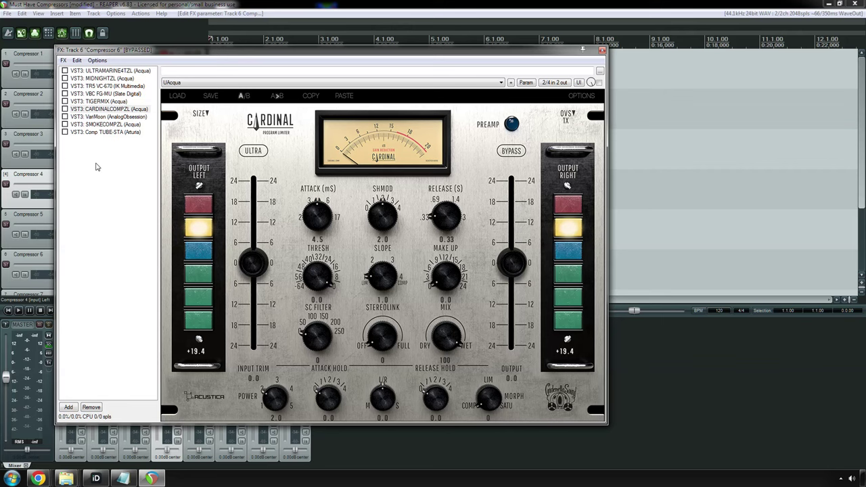
# Step from Cardinal past the VariMoon limiter to the Smoke vari-mu tube compressor
pyautogui.press('Down')
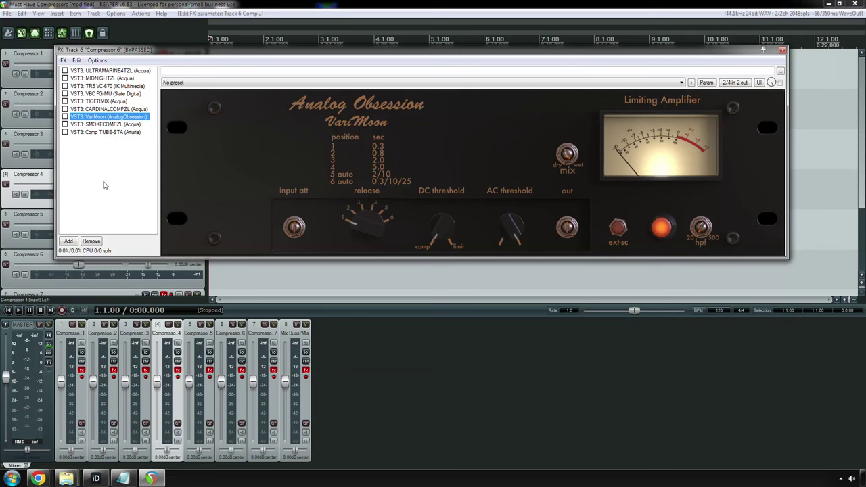
pyautogui.press('Down')
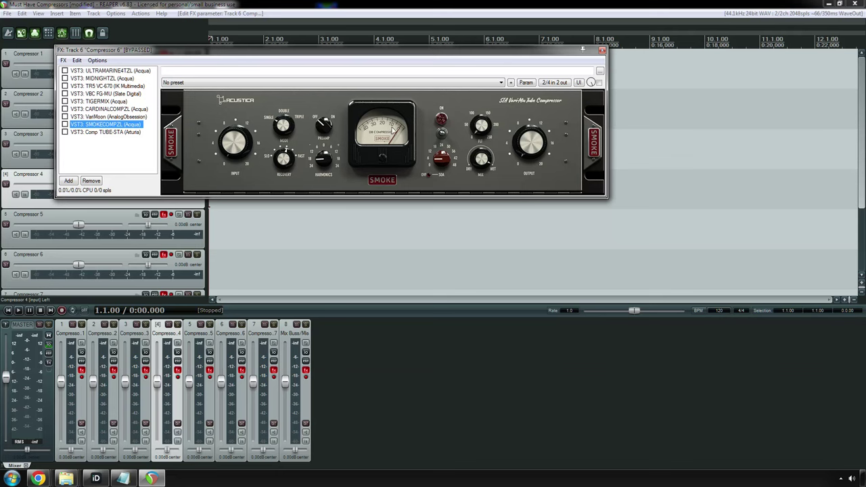
# Compare Arturia's Comp TUBE-STA with Smoke, then expand TUBE-STA's advanced side-chain controls
pyautogui.click(121, 132)
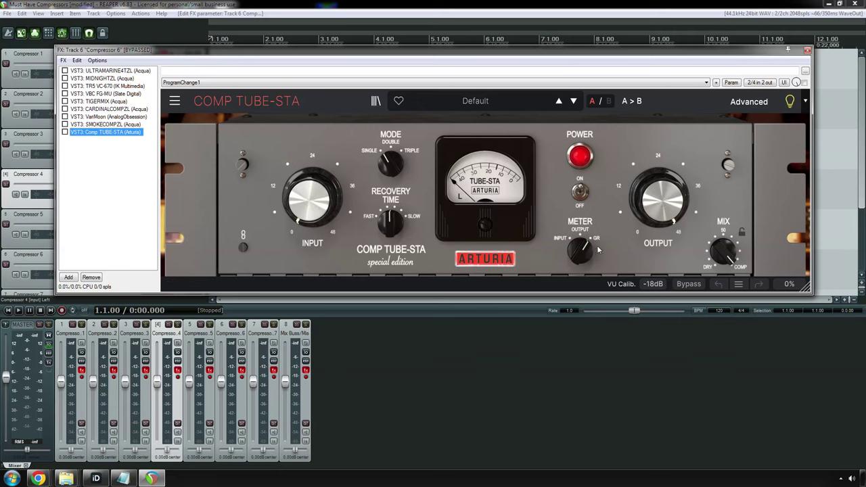
pyautogui.click(108, 125)
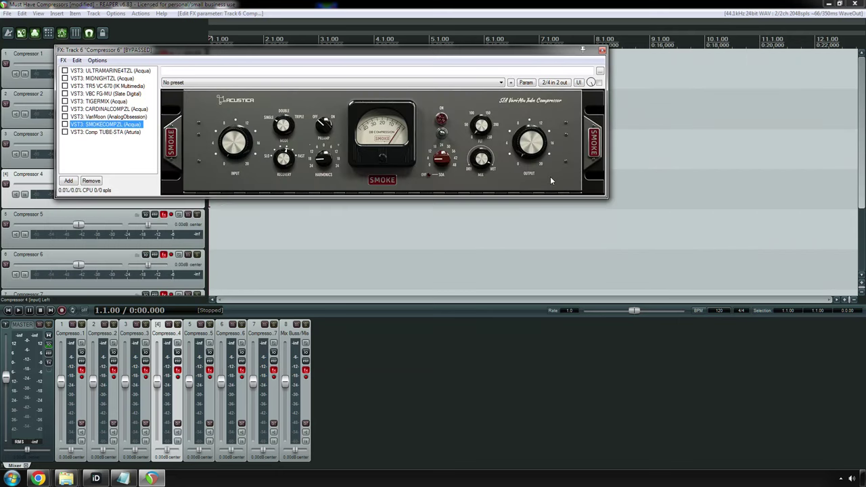
pyautogui.click(106, 133)
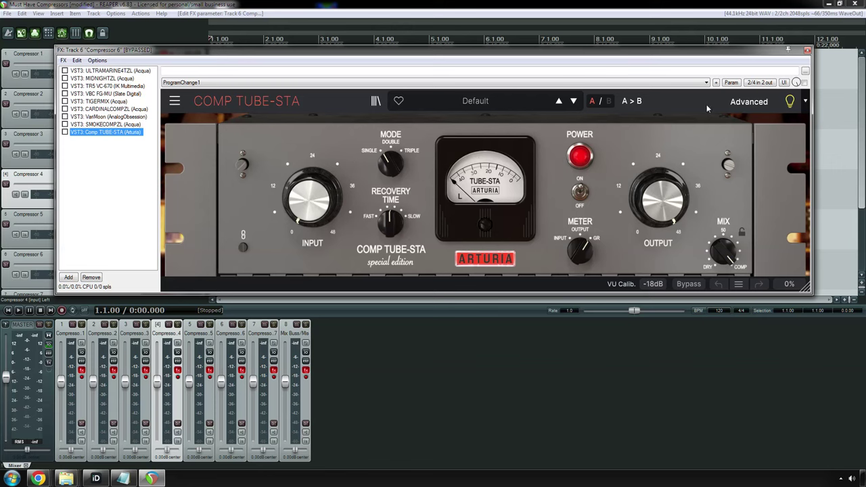
pyautogui.click(744, 102)
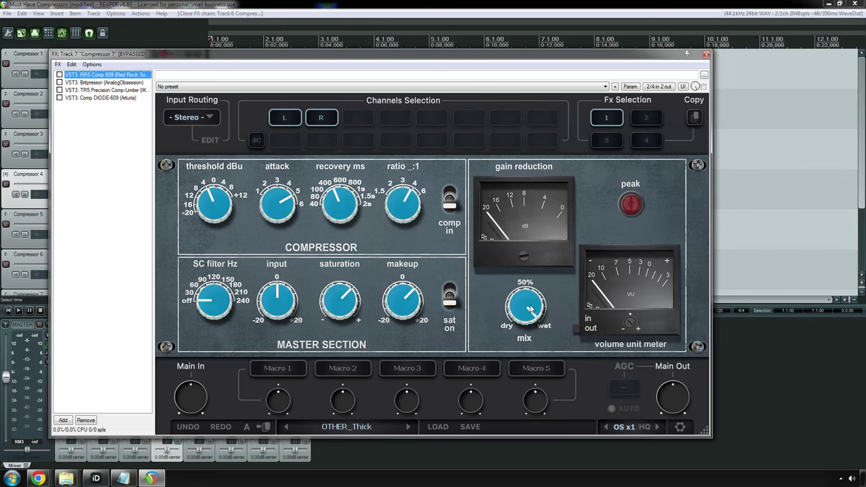
# Raise the wet mix to 67%, then view Britpressor and the TR5 Precision Comp-Limiter
pyautogui.moveTo(533, 308); pyautogui.dragTo(555, 304)
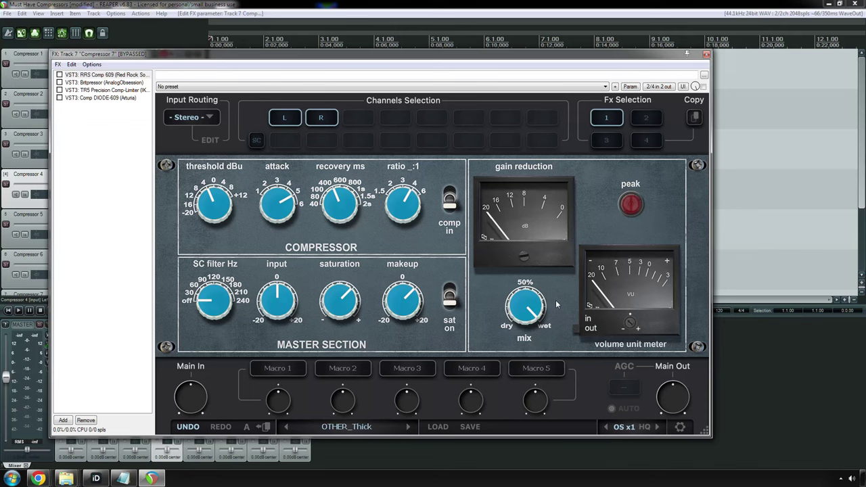
pyautogui.click(105, 83)
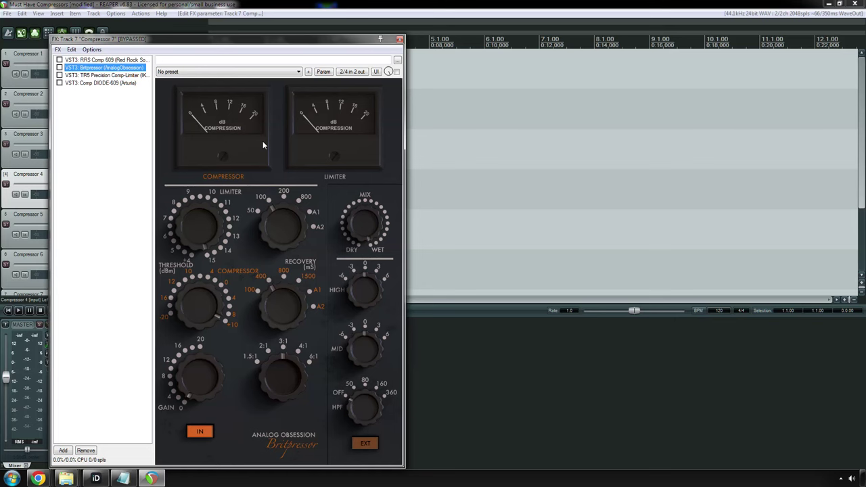
pyautogui.press('Down')
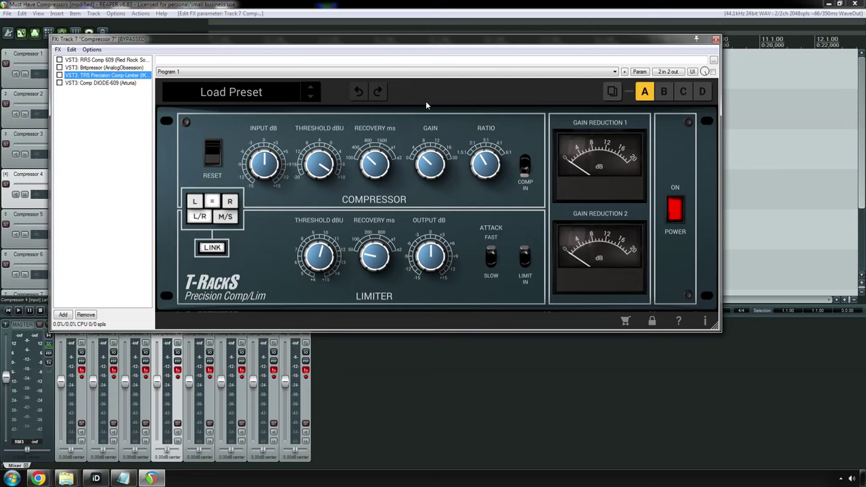
# Show Comp DIODE-609, dismiss its demo notice, and expand its side-chain, EQ and drive settings
pyautogui.press('Down')
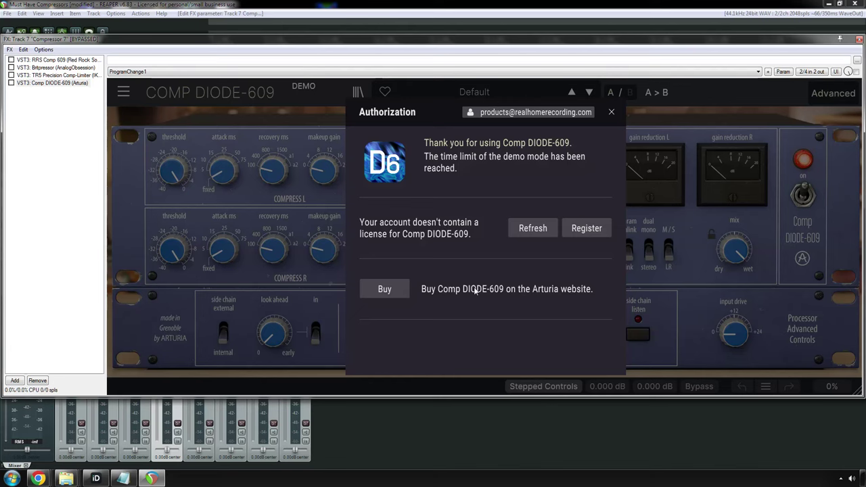
pyautogui.click(612, 112)
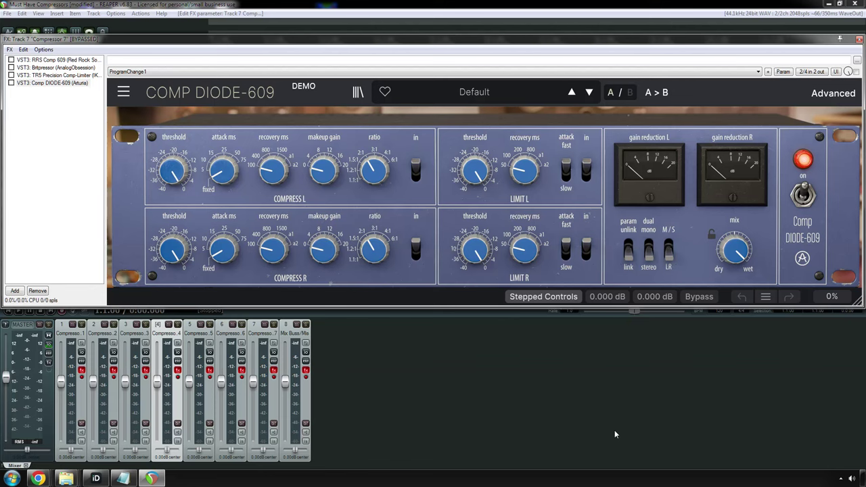
pyautogui.click(837, 95)
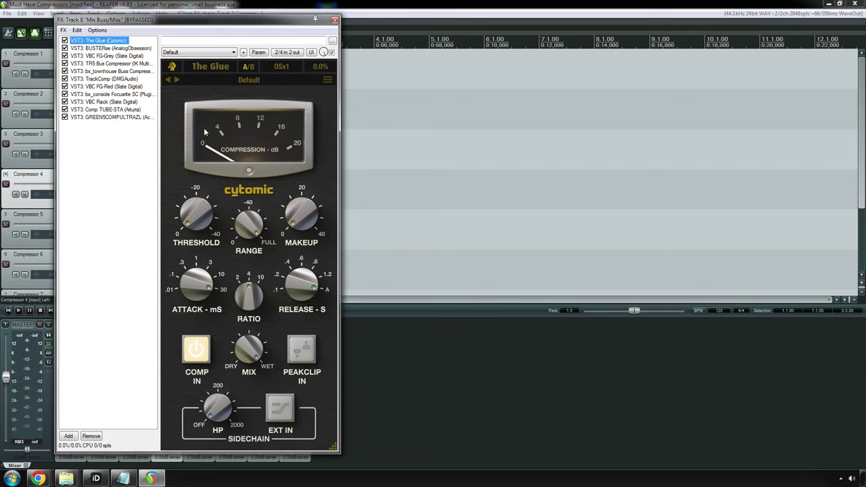
# Turn The Glue's RANGE knob to -70.4 dB on the Mix Buss chain
pyautogui.moveTo(258, 224)
pyautogui.mouseDown()
pyautogui.moveTo(257, 242)
pyautogui.moveTo(254, 234)
pyautogui.mouseUp()
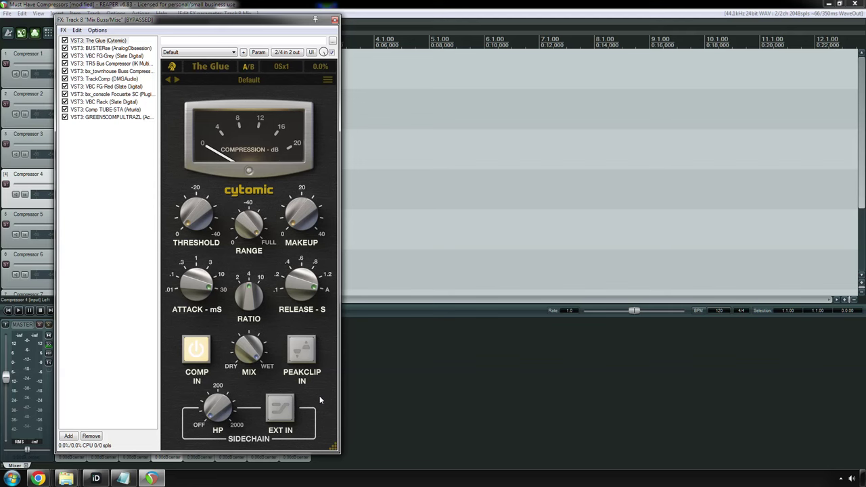
# Display Analog Obsession's BUSTERse bus compressor from Track 8's FX list
pyautogui.click(97, 49)
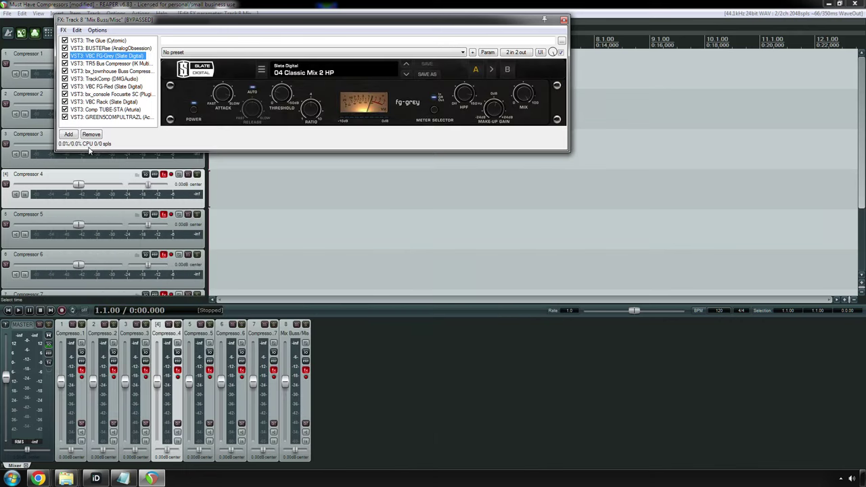
# Show the VBC FG-Grey compressor, then move down the chain to the TR5 Bus Compressor
pyautogui.click(109, 55)
pyautogui.press('Down')
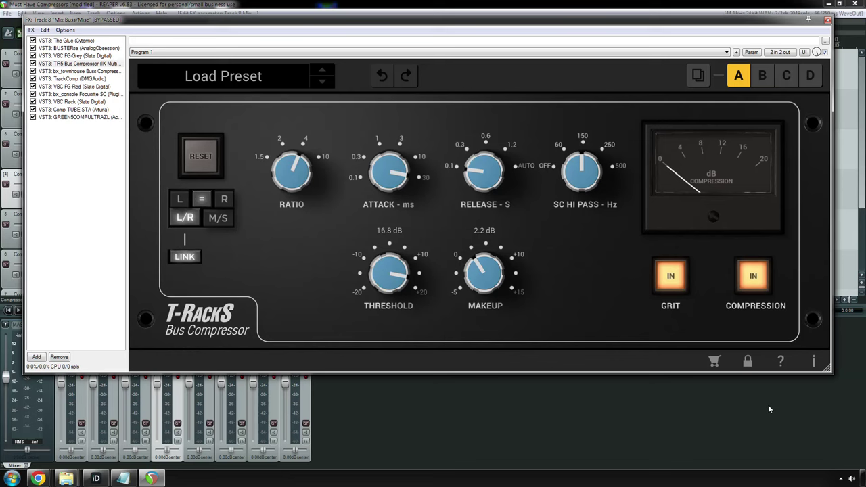
# Move down the FX chain to the bx_townhouse buss compressor
pyautogui.press('Down')
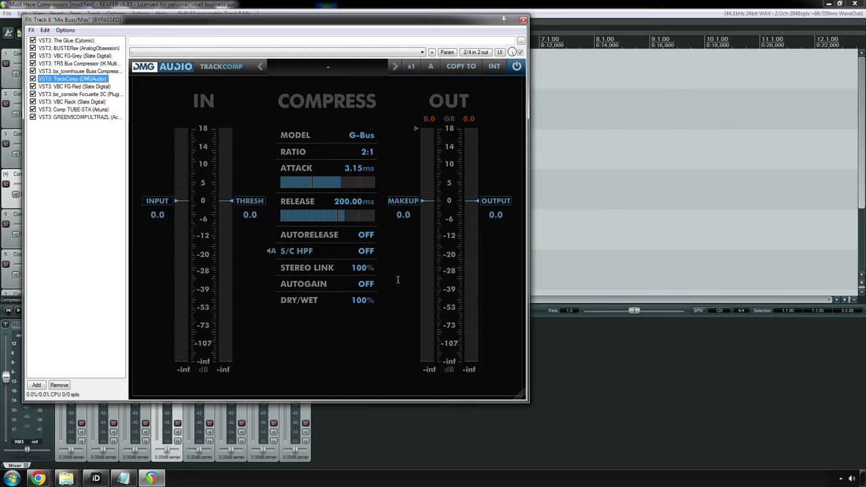
# Browse TrackComp's compressor models and leave it set to G-Bus
pyautogui.click(357, 136)
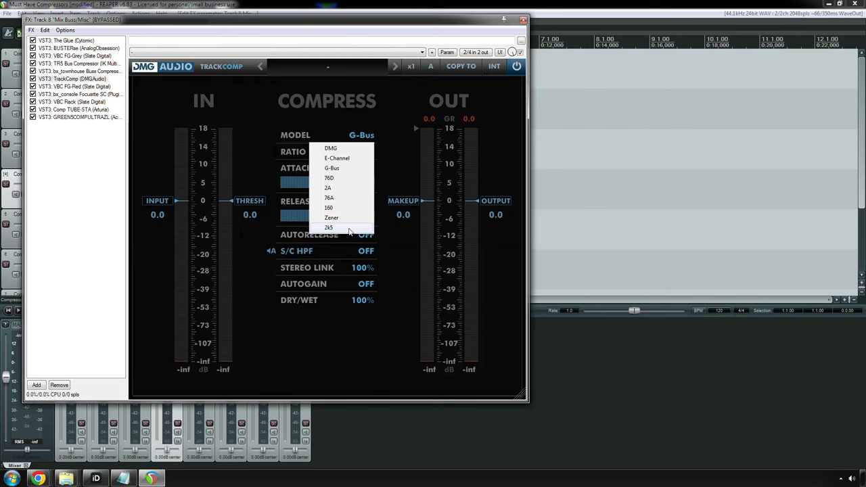
pyautogui.click(395, 149)
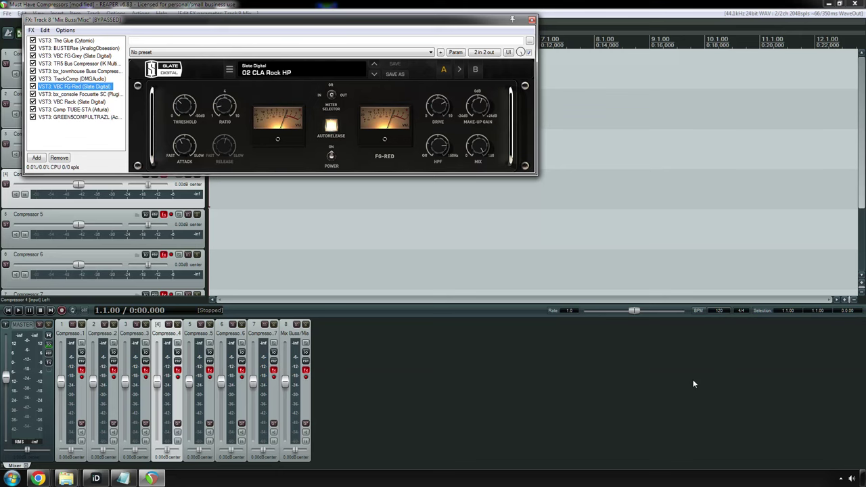
# View bx_console Focusrite SC, turn off VBC Rack's FG-MU section, then show Comp TUBE-STA
pyautogui.click(76, 94)
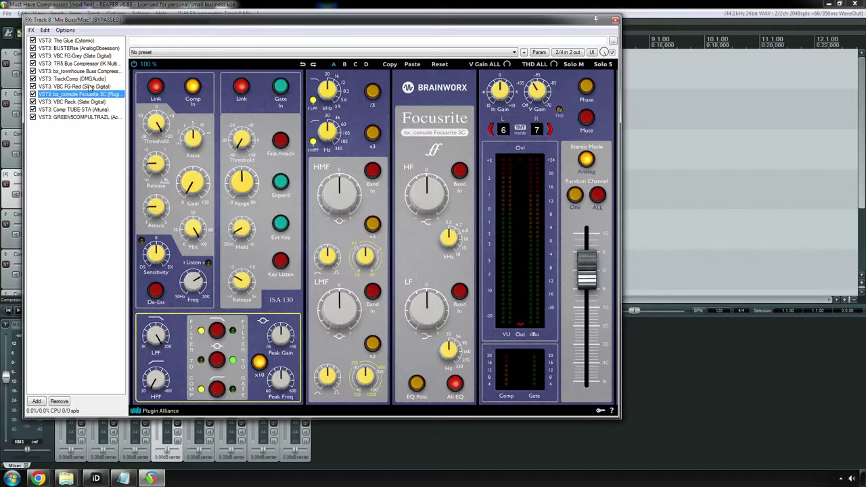
pyautogui.click(73, 102)
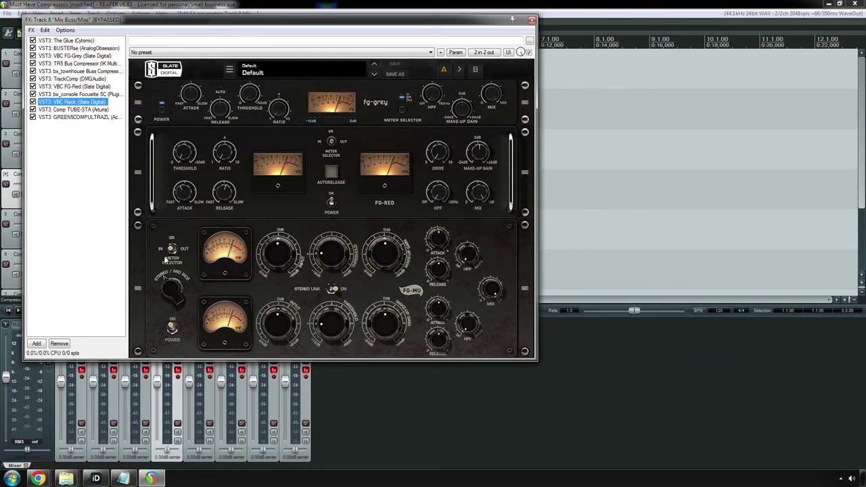
pyautogui.click(173, 328)
pyautogui.click(172, 329)
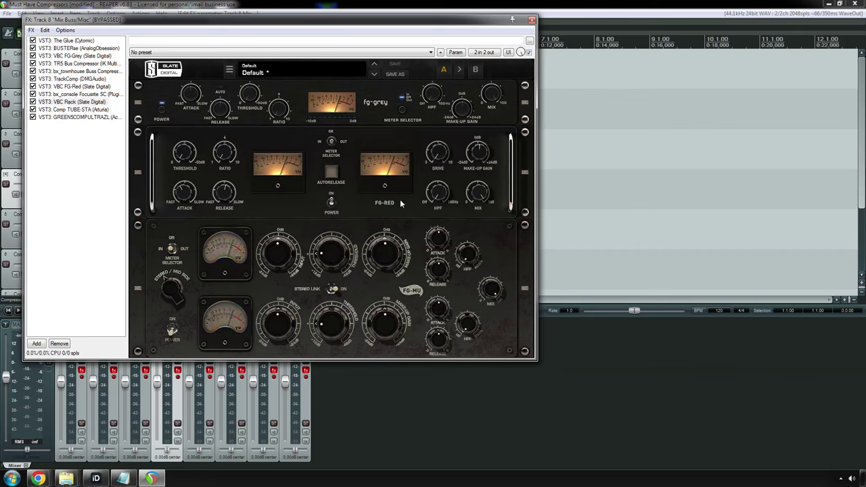
pyautogui.click(65, 110)
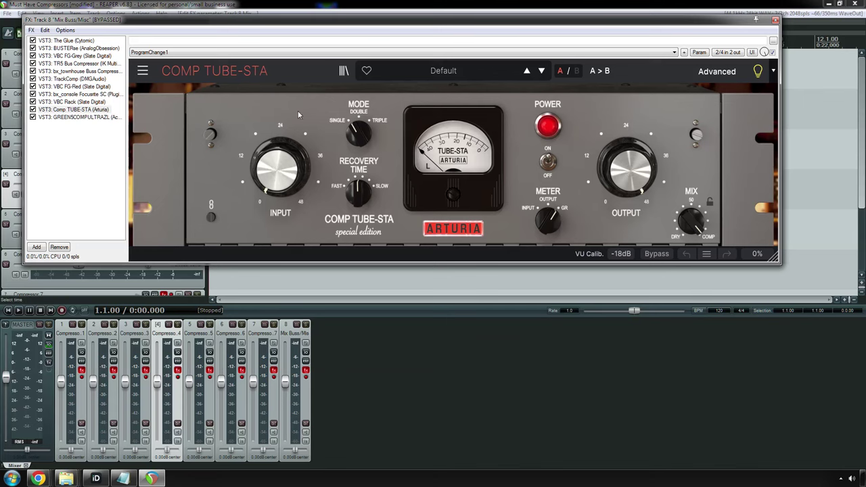
# Show the GREEN5COMPULTRAZL compressor with its UAcqua preset in the Mix Buss chain
pyautogui.click(94, 117)
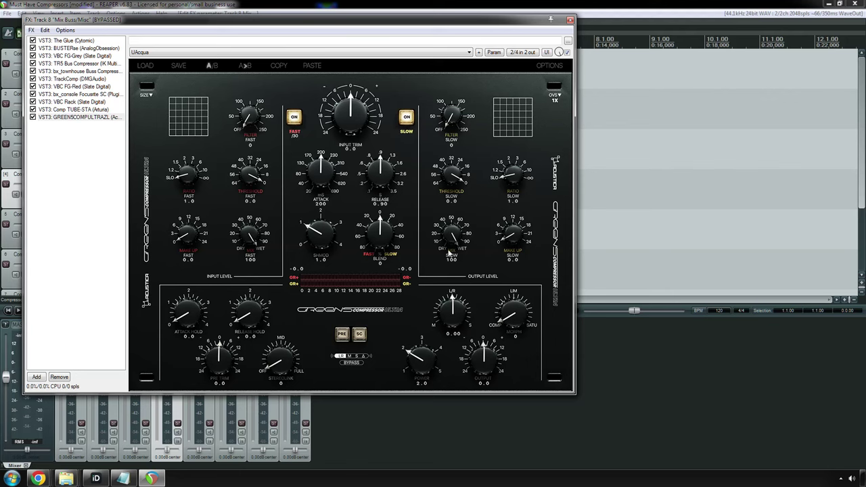